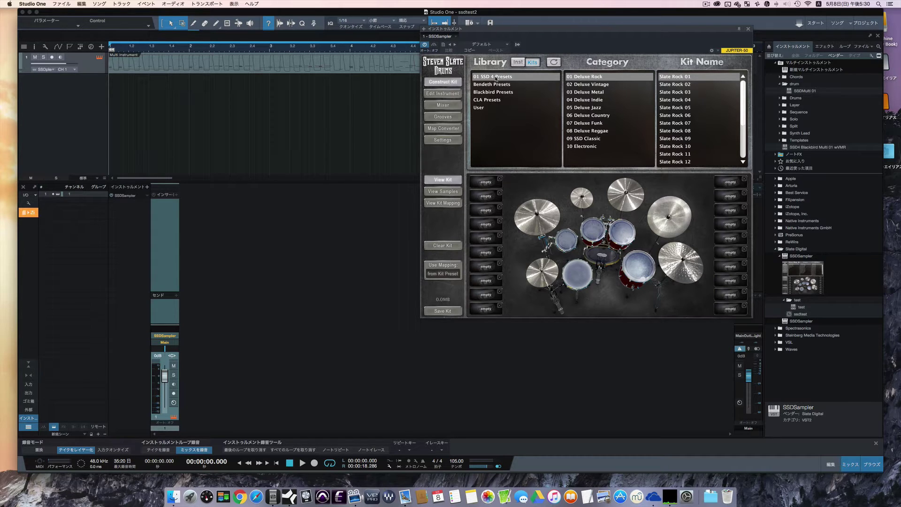
Step: Load the Old Zep Classic 01 kit from the 02 Deluxe Vintage category of the SSD 4 presets
left_click(588, 84)
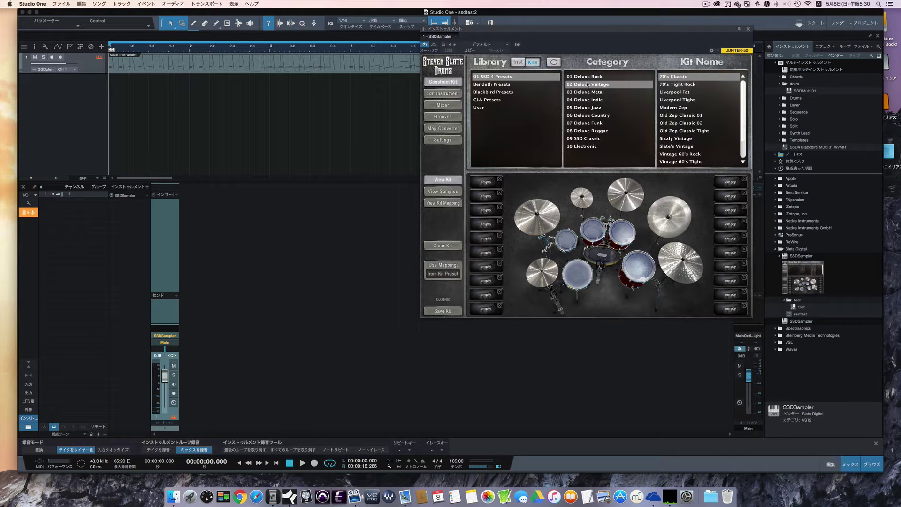
left_click(679, 116)
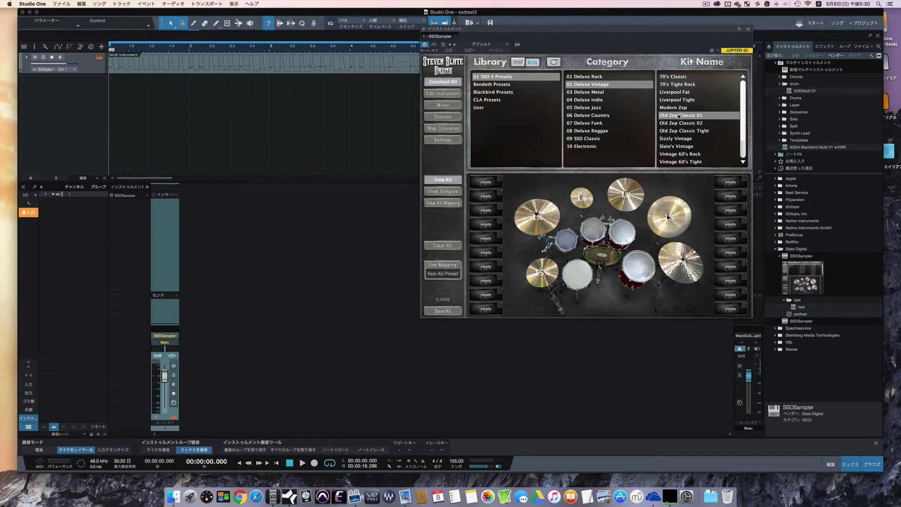
Step: Audition the kit's cymbals, toms and snare individually, and play the song's drum part from the start with the loaded kit
left_click(548, 274)
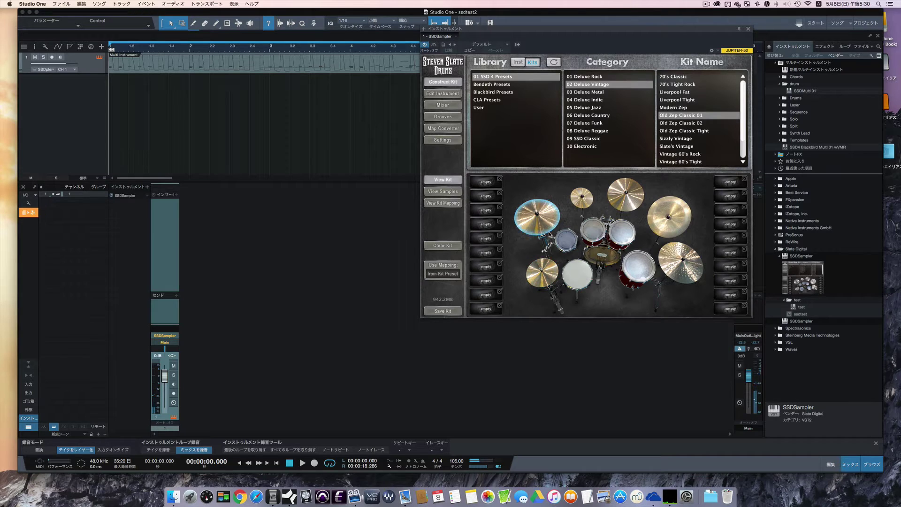
left_click(550, 226)
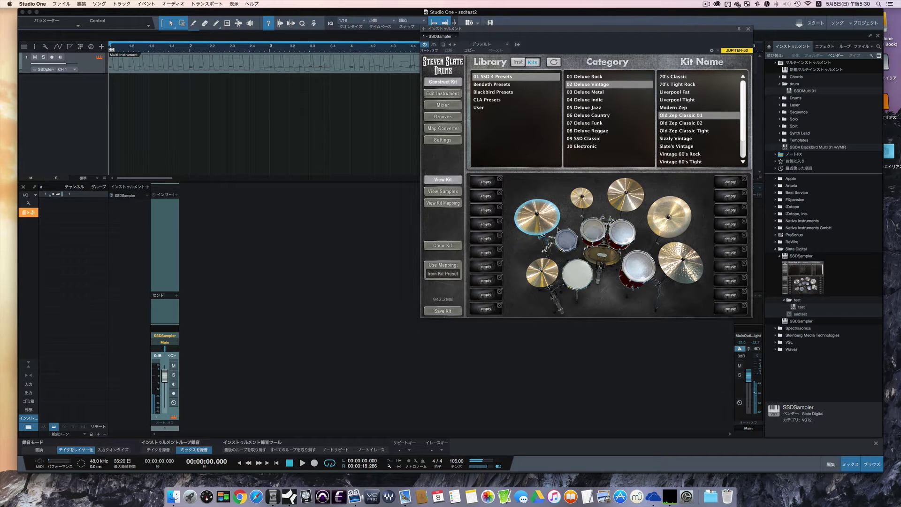
left_click(611, 207)
left_click(658, 224)
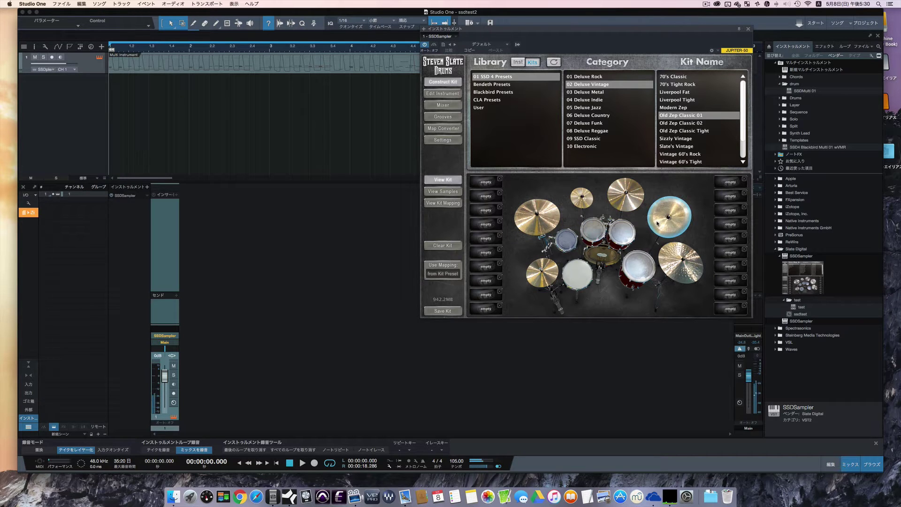
left_click(667, 257)
left_click(631, 266)
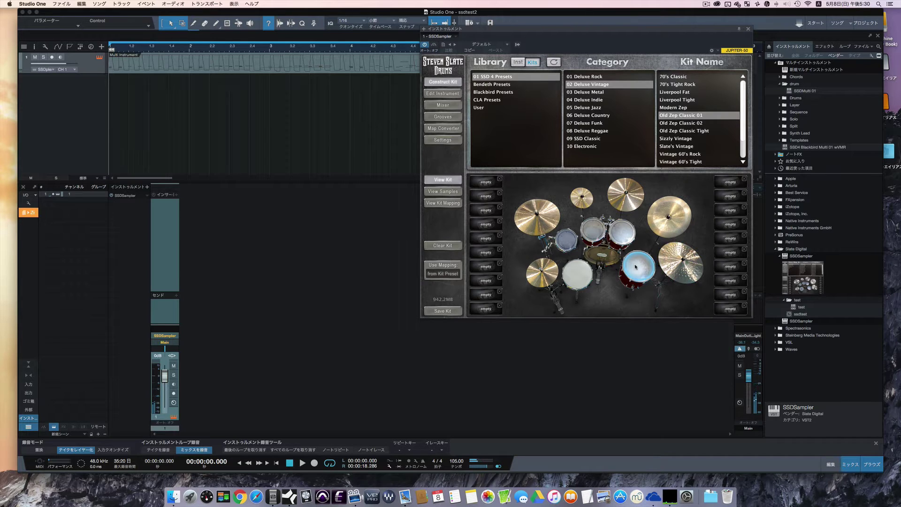
left_click(582, 276)
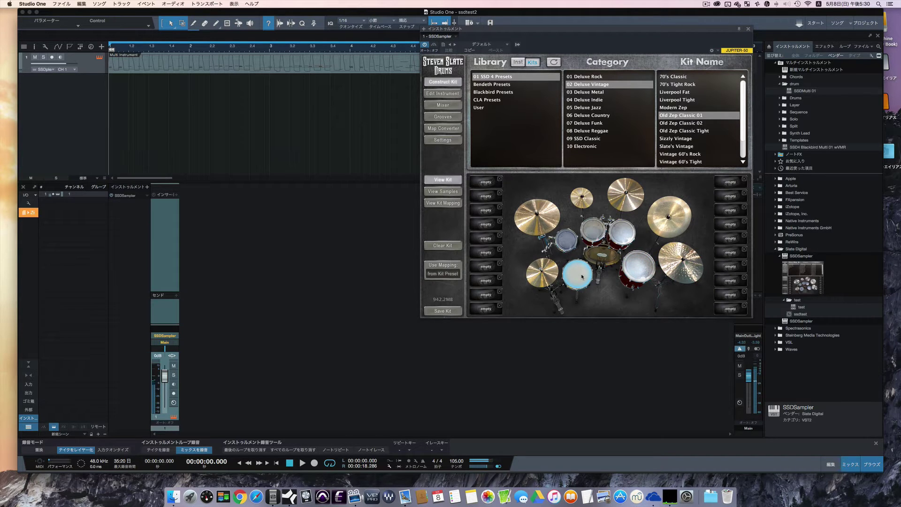
left_click(582, 277)
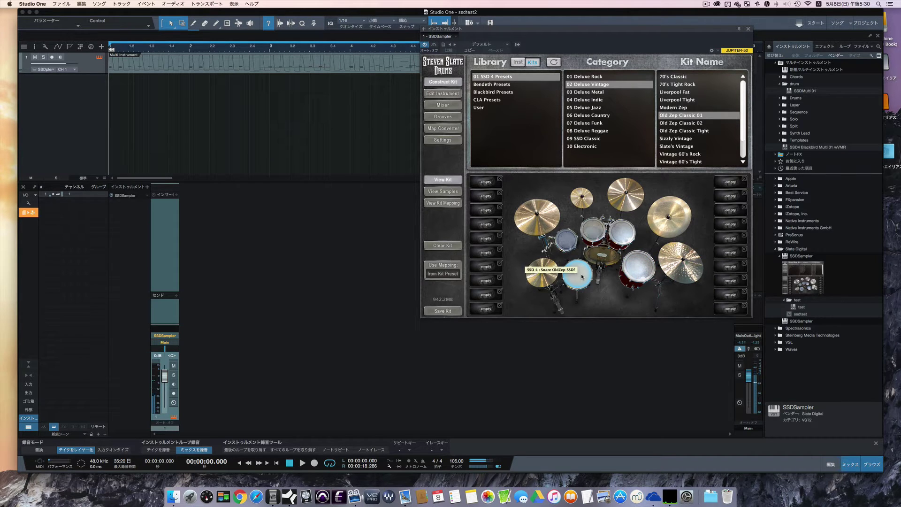
left_click(582, 276)
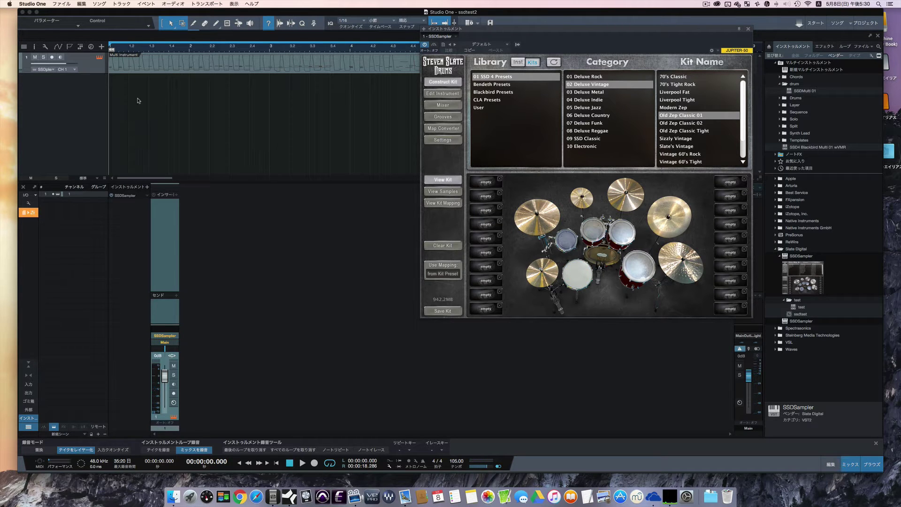
key("space")
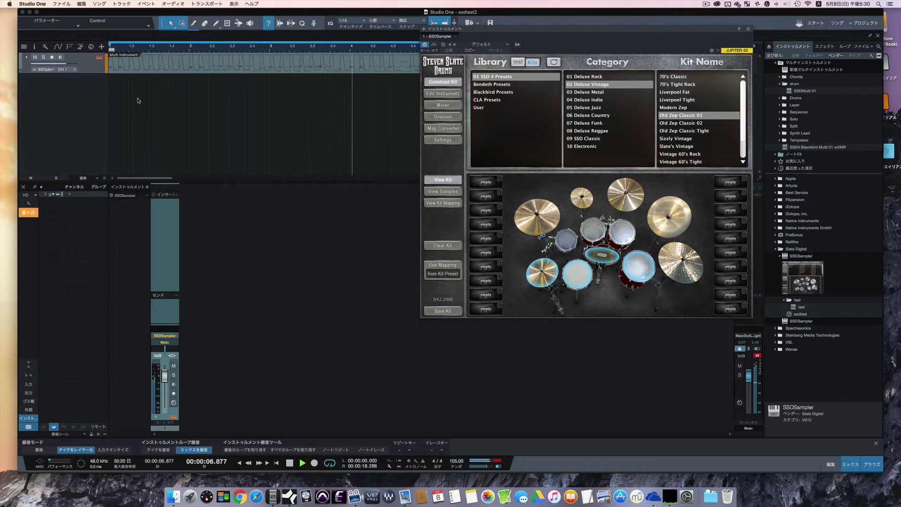
key("space")
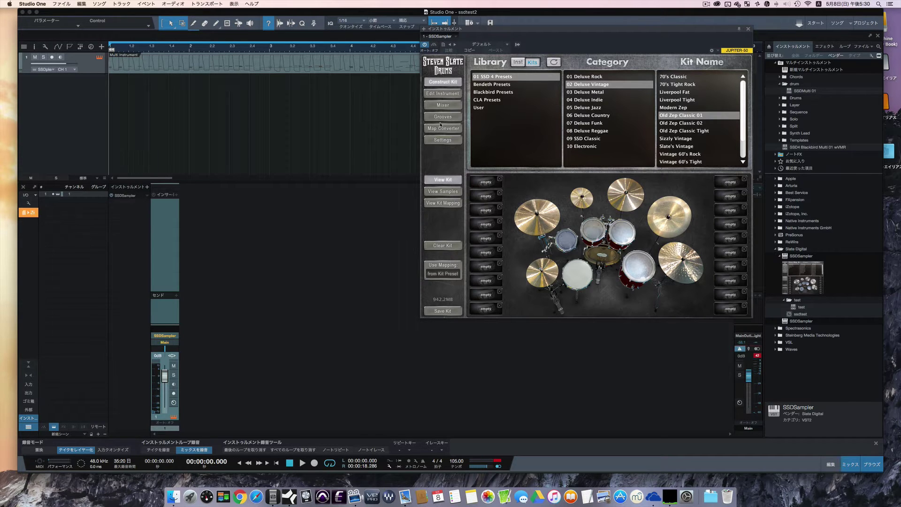
Step: In the drum sampler's mixer, route the Kick channel to out 9 mn and the Snare Dir channel to out 10 mn
left_click(443, 105)
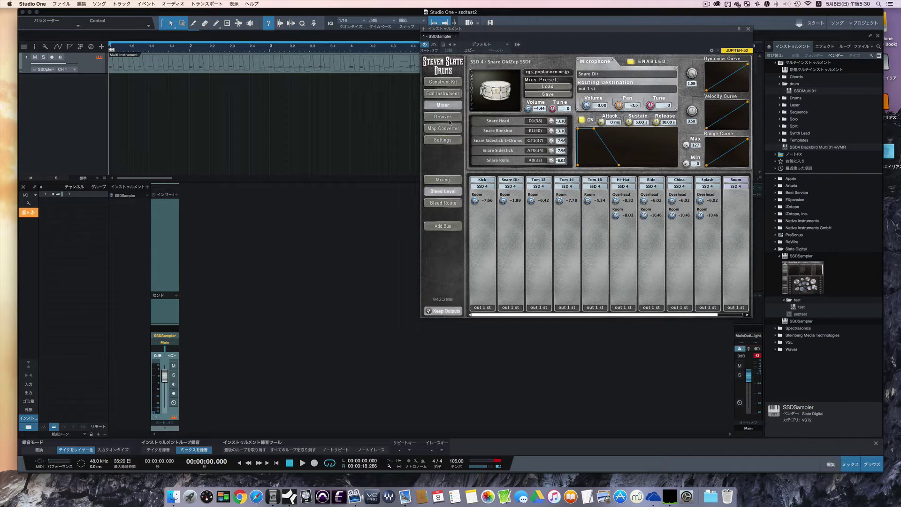
left_click(483, 308)
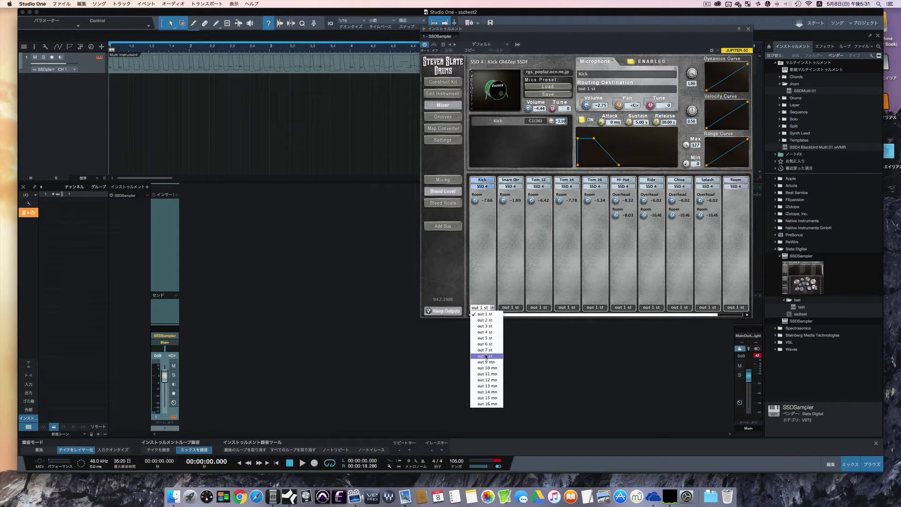
left_click(489, 364)
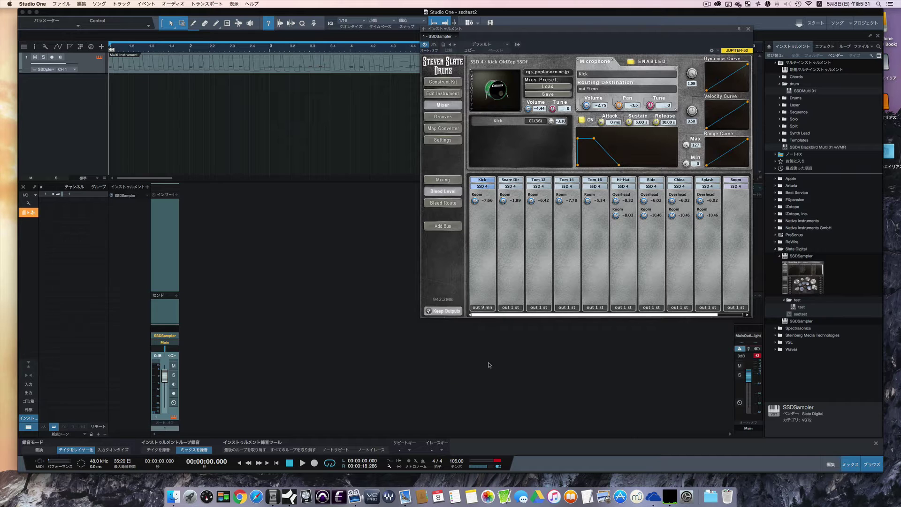
left_click(513, 308)
left_click(516, 368)
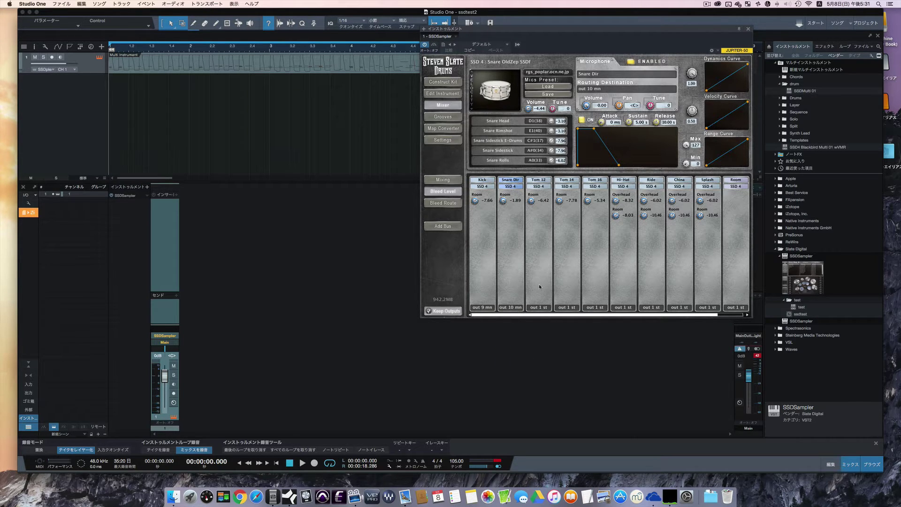
Step: Route the Hi-Hat, Ride, China and Splash channels to out 2 st
left_click(624, 307)
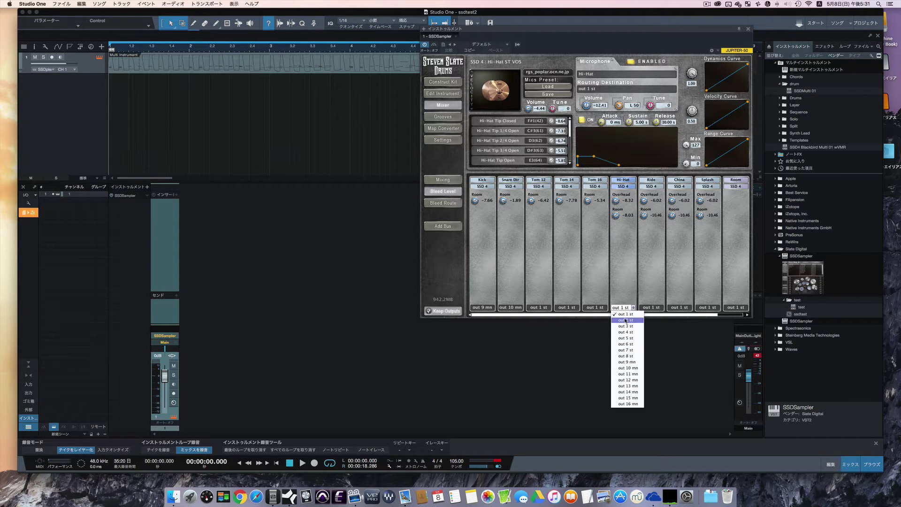
left_click(626, 321)
left_click(648, 308)
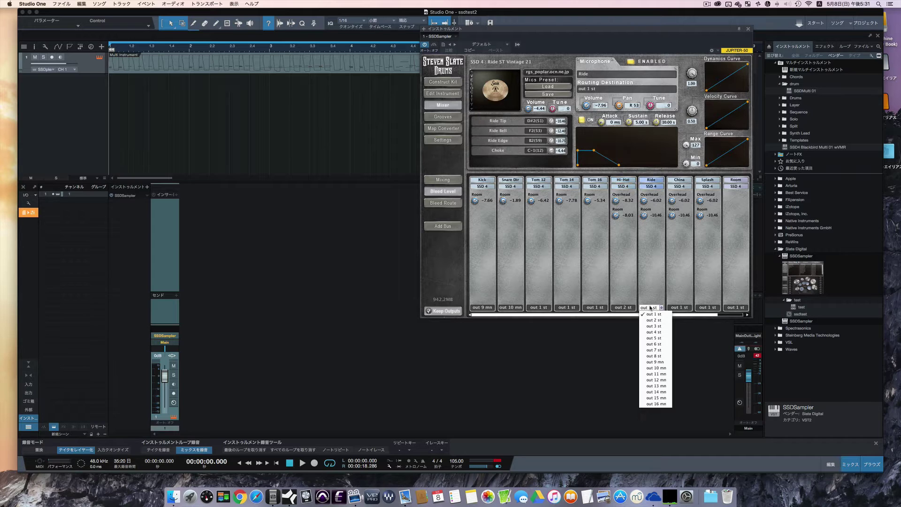
left_click(654, 321)
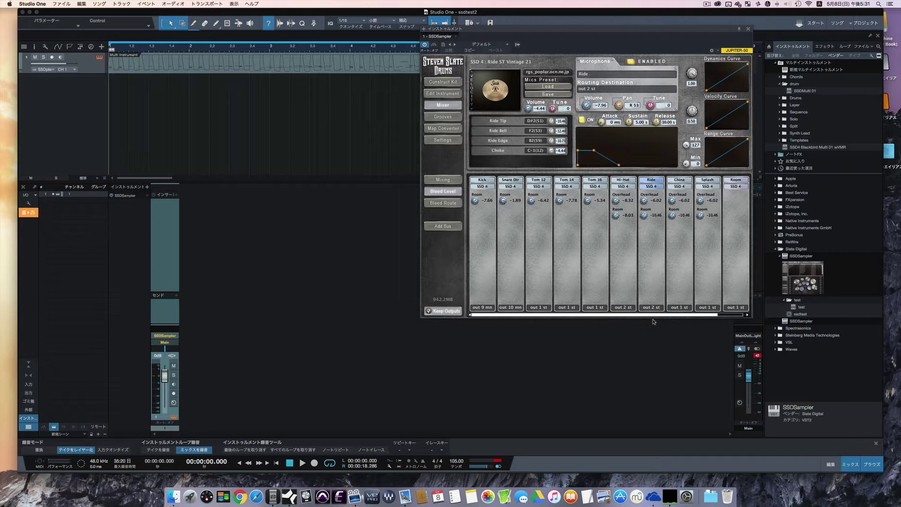
left_click(677, 308)
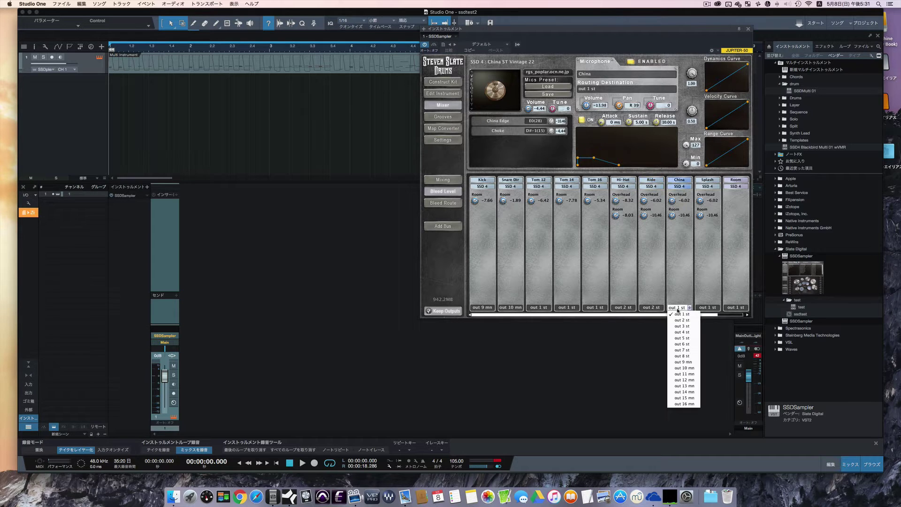
left_click(682, 320)
left_click(706, 308)
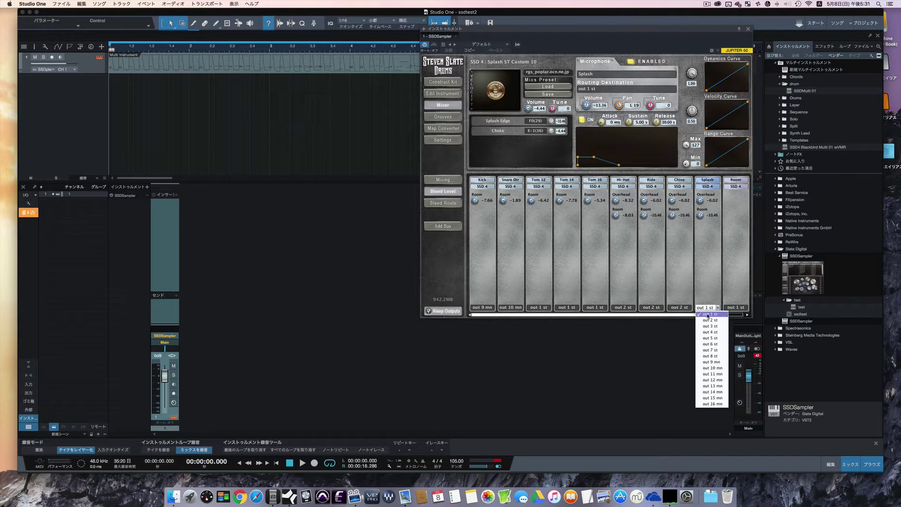
left_click(707, 320)
Step: Route the Overhead channel to out 2 st and the Room channel to out 3 st
scroll(697, 261, "right", 1)
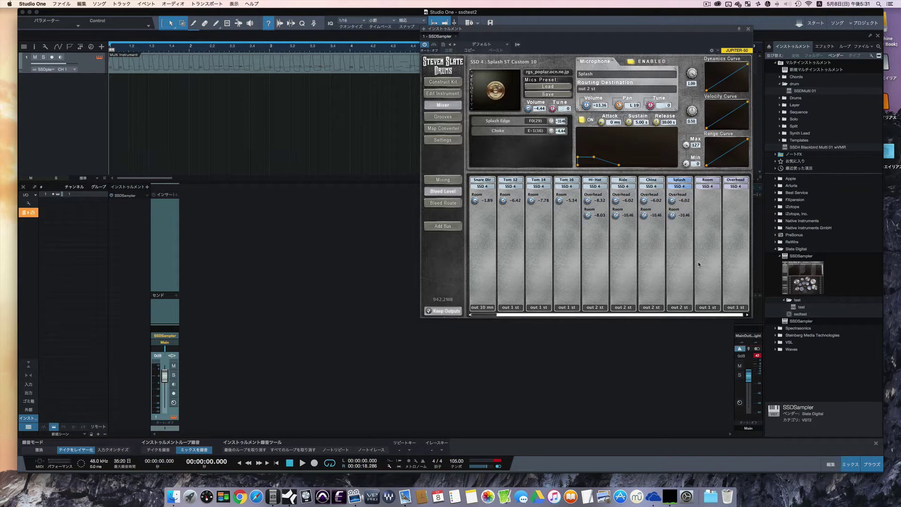
left_click(742, 308)
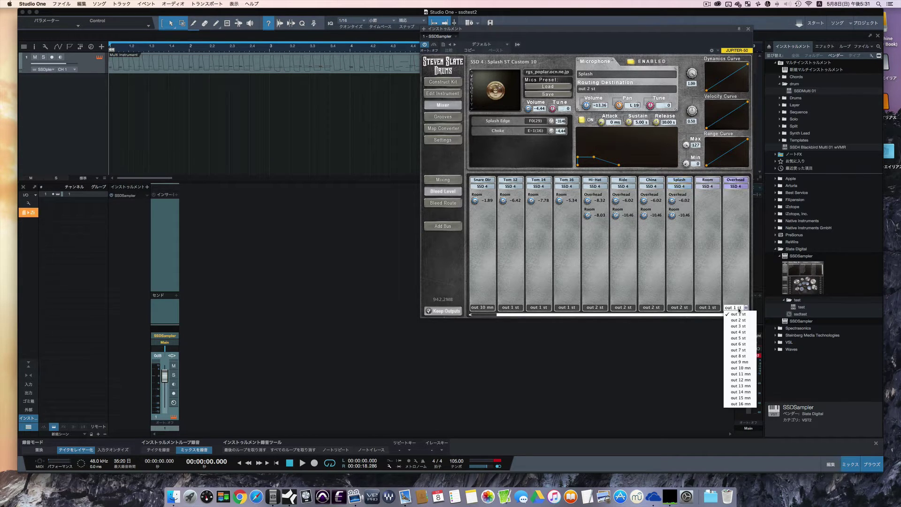
left_click(738, 320)
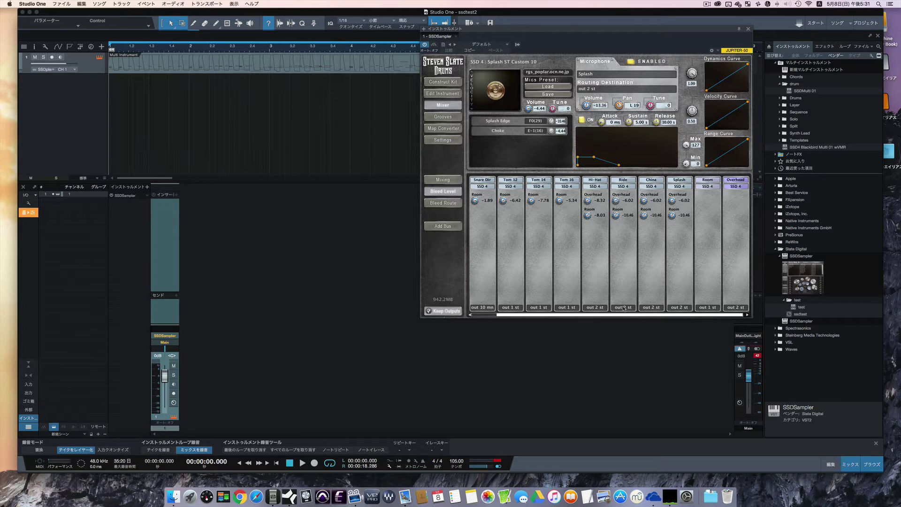
left_click(708, 307)
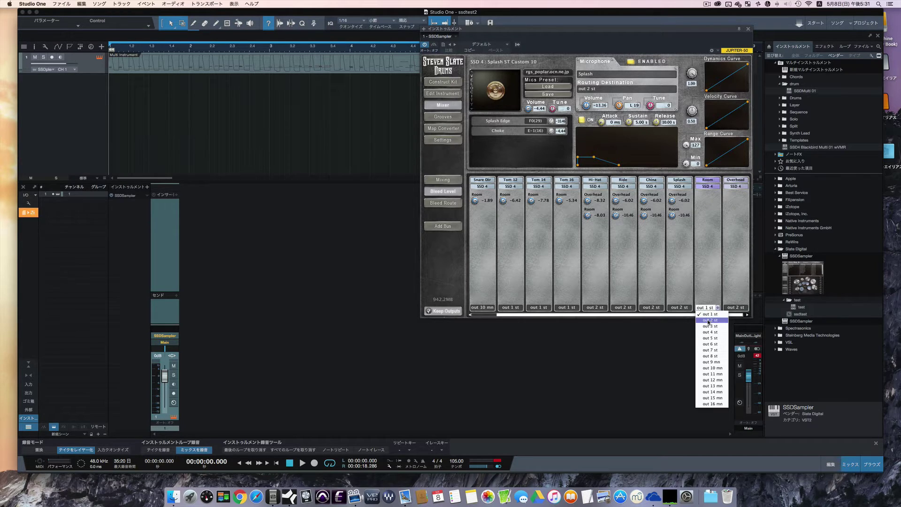
left_click(710, 326)
scroll(540, 218, "left", 2)
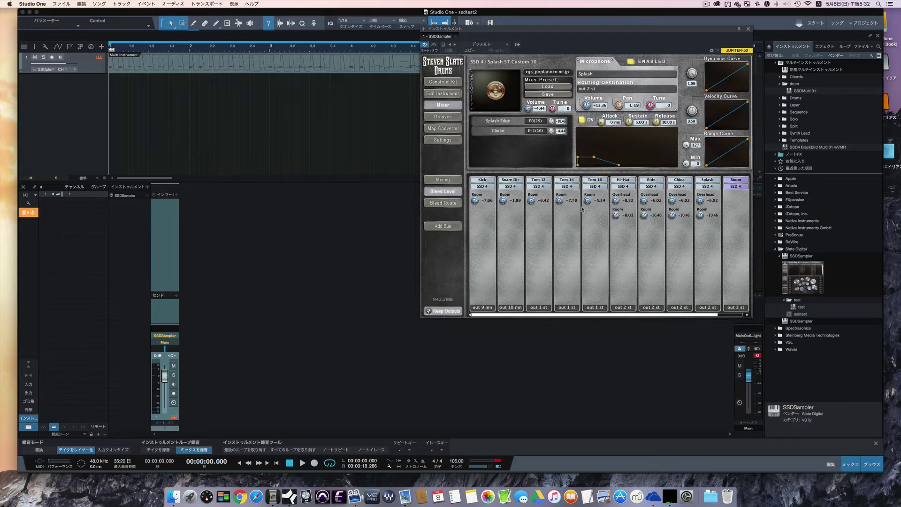
scroll(540, 233, "right", 2)
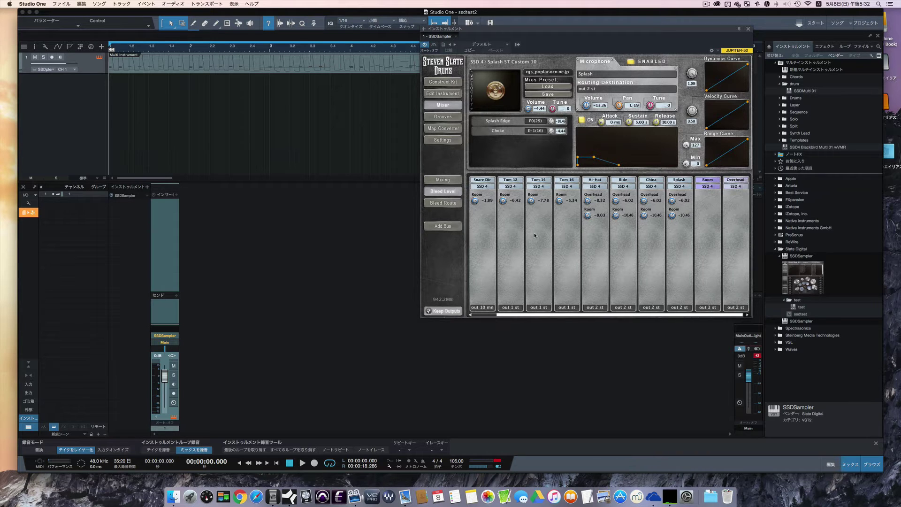
left_click(733, 215)
Step: Enable SSDSampler outputs 3, 5, 17 and 18 as additional channels in the Studio One mixer
left_click(123, 198)
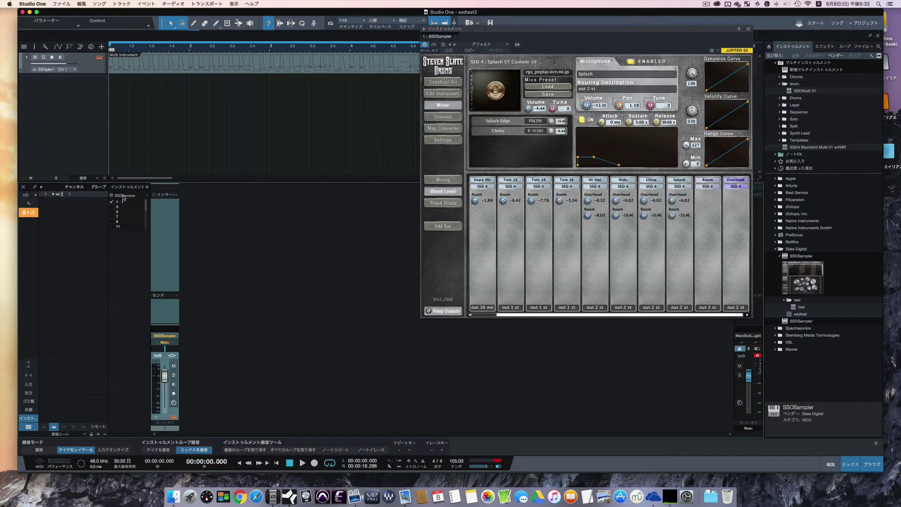
left_click(114, 207)
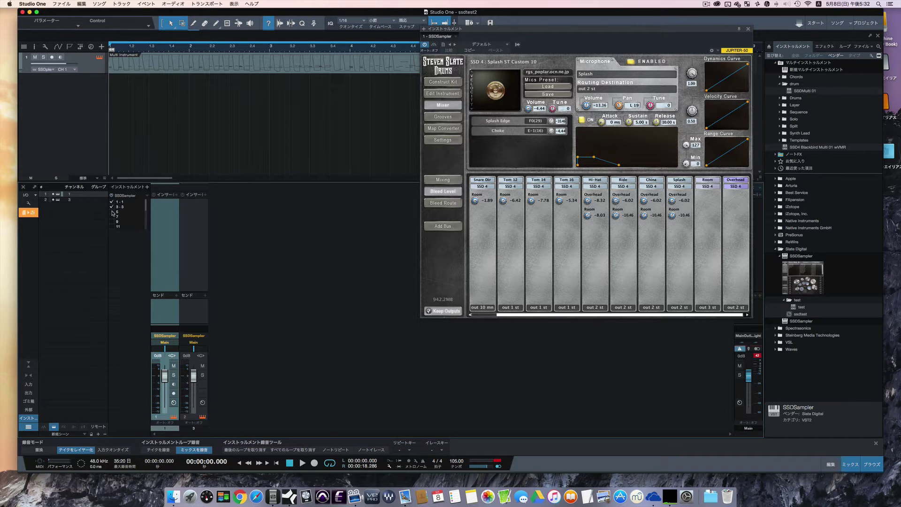
left_click(113, 213)
scroll(123, 216, "down", 5)
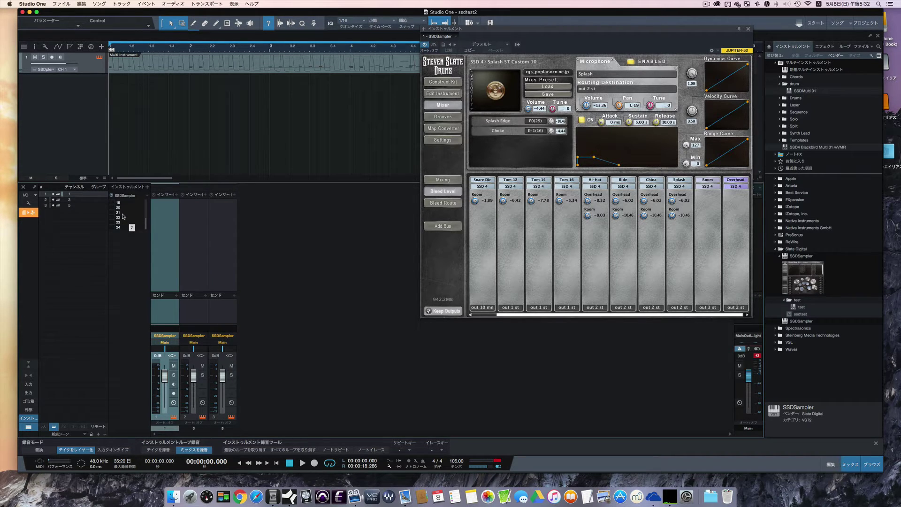
scroll(123, 216, "up", 1)
left_click(113, 203)
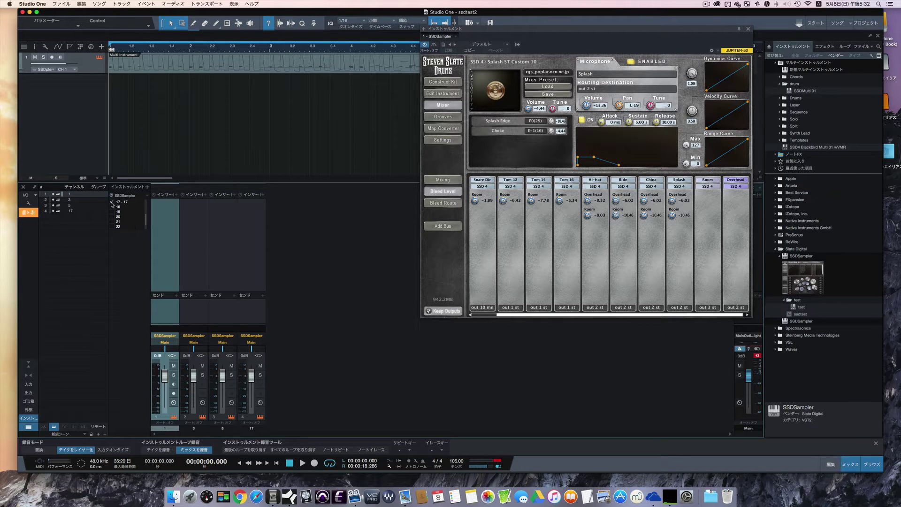
left_click(113, 207)
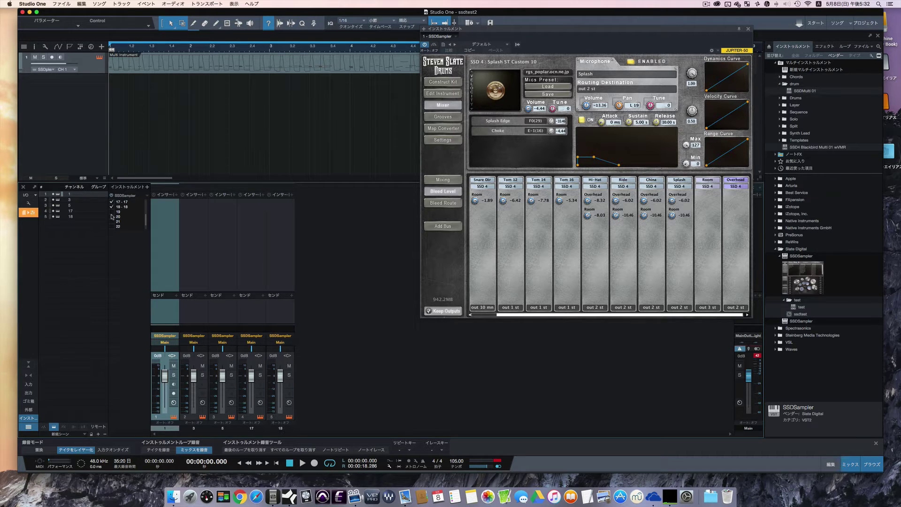
Step: Rename the five SSDSampler mixer channels, in order, as Tom, OH, Room, Kick and Snare
double_click(165, 428)
double_click(193, 428)
type("OH")
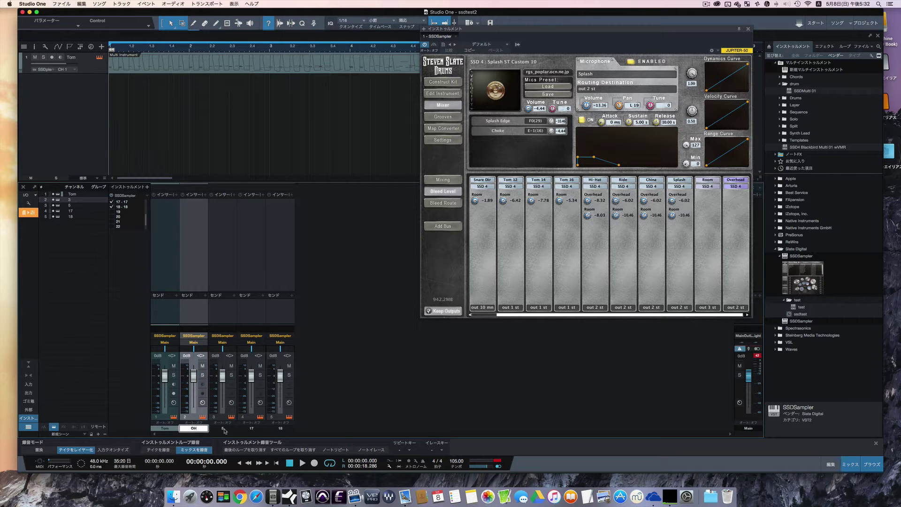
double_click(223, 428)
type("Room")
left_click(252, 428)
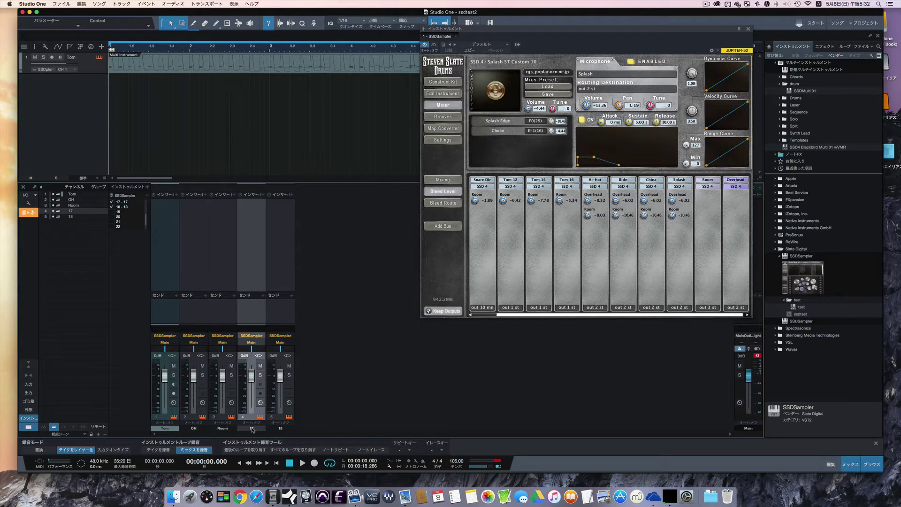
double_click(252, 428)
left_click(282, 428)
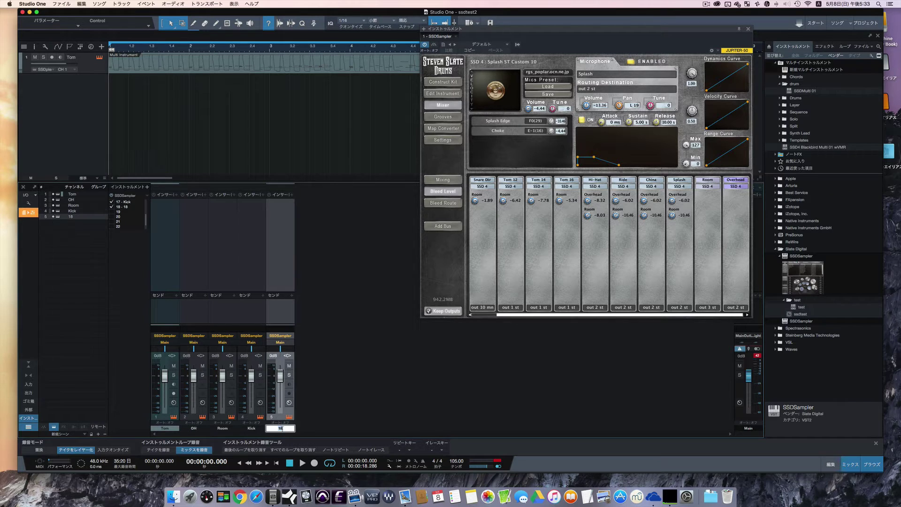
double_click(282, 428)
type("Snare")
key("Return")
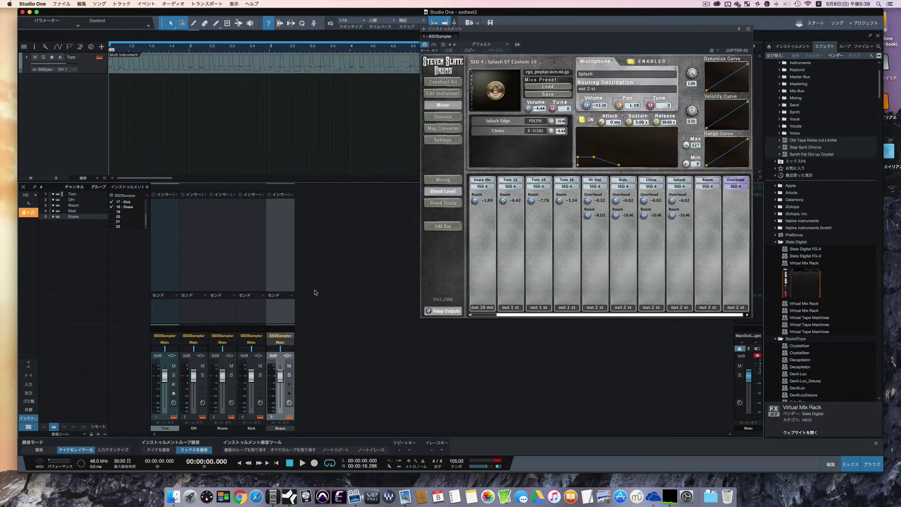
Step: Play back the drum pattern to check the signal on the separate mixer channels
key("space")
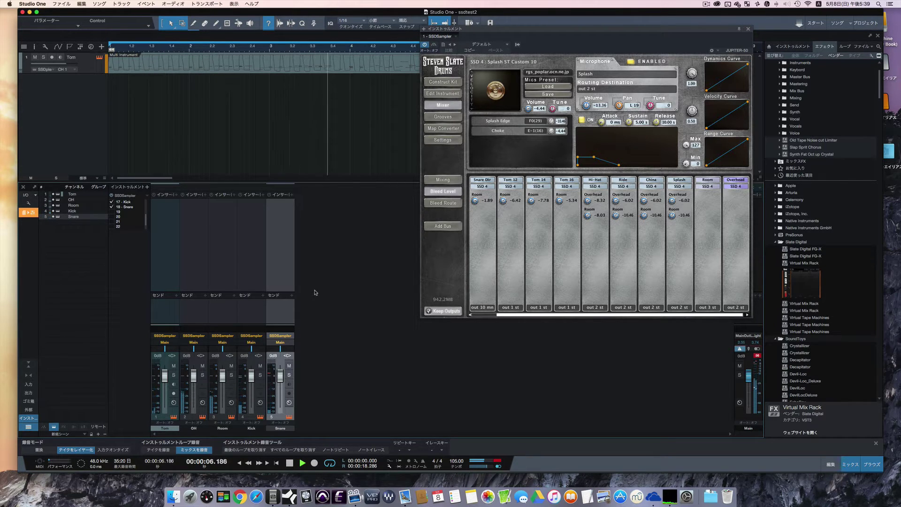
key("space")
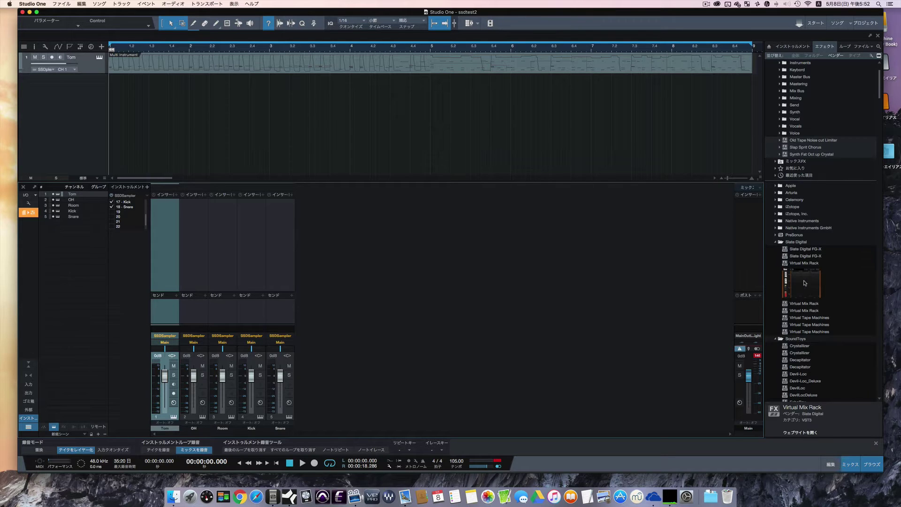
Step: Insert Virtual Mix Rack on the Tom channel and solo that channel during playback
left_click_drag(805, 283, 167, 235)
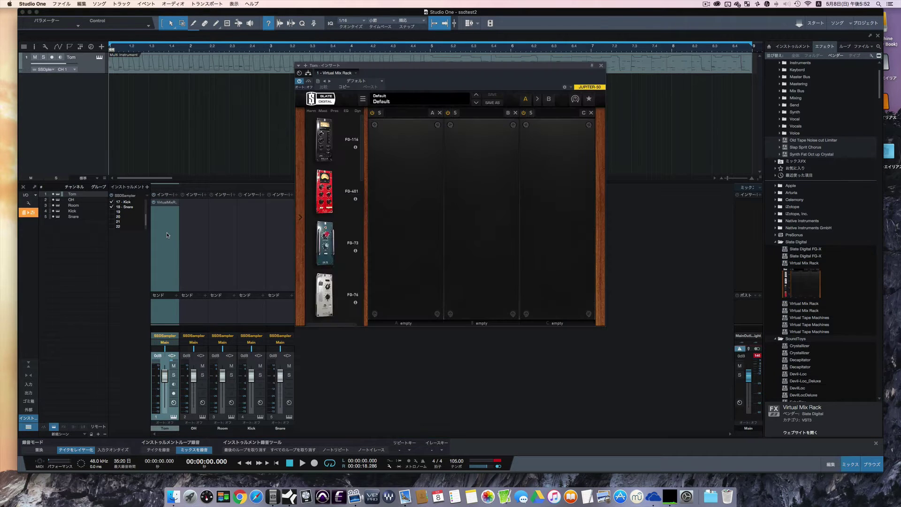
scroll(352, 233, "down", 5)
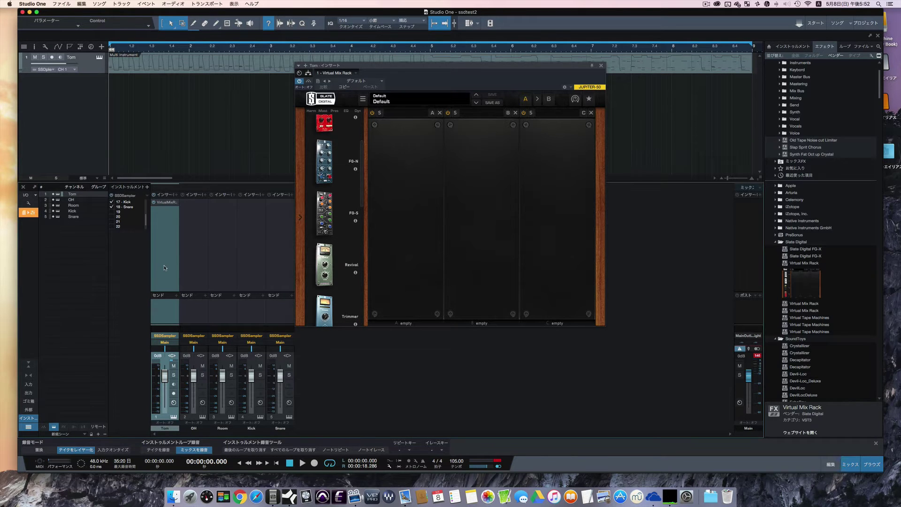
key("space")
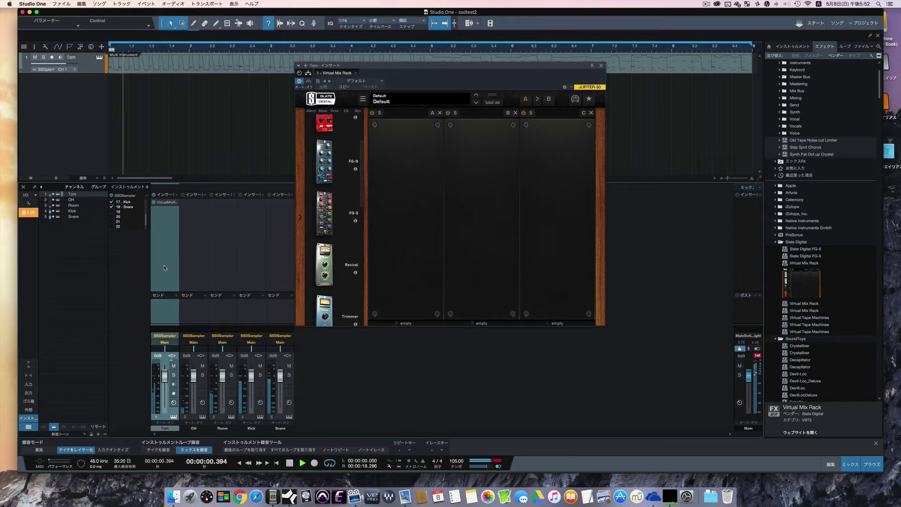
left_click(174, 375)
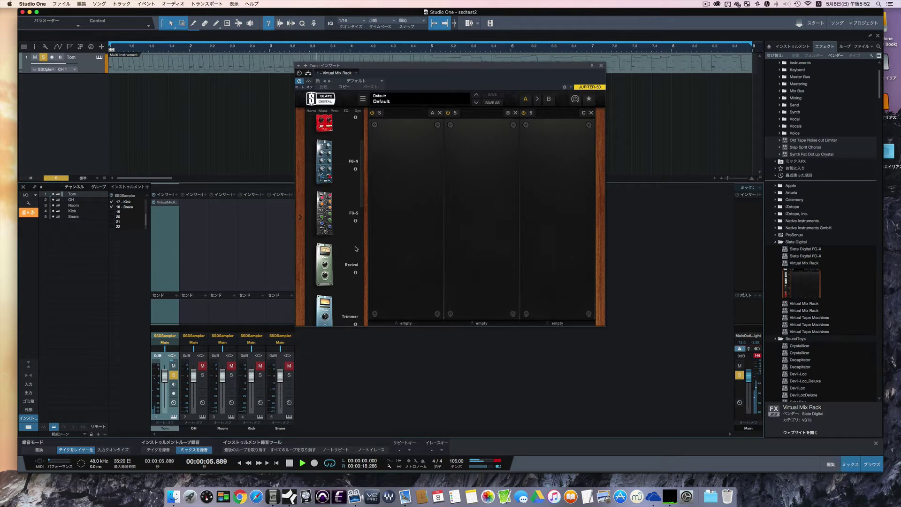
Step: Stop playback, load VCC Channel in the rack's first slot, raise its drive and set its input to about +4.83 dB
scroll(355, 249, "down", 5)
key("space")
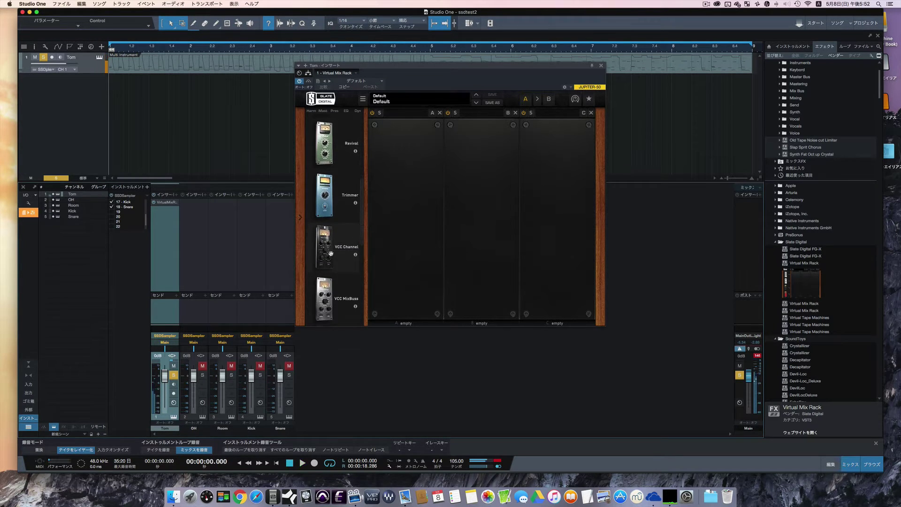
left_click_drag(331, 254, 403, 238)
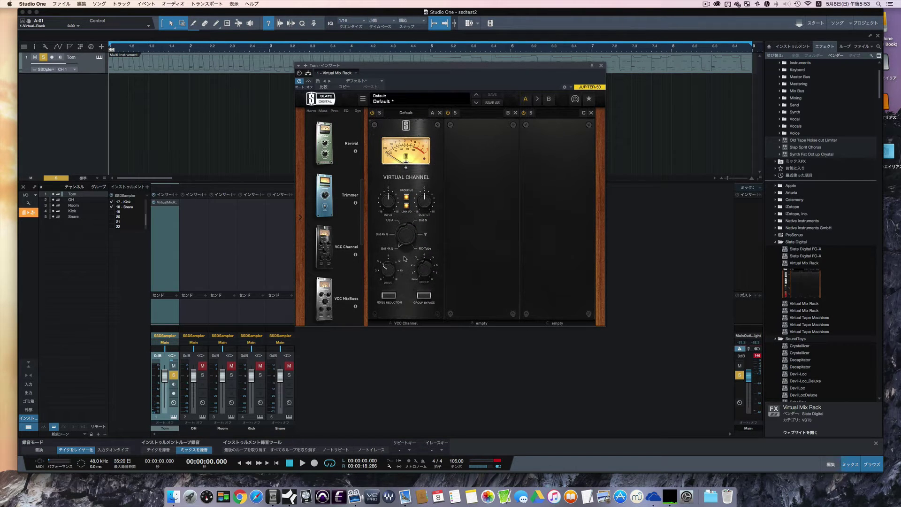
left_click(389, 296)
left_click(389, 297)
left_click_drag(403, 245, 404, 224)
mouse_move(387, 276)
left_click_drag(386, 276, 390, 193)
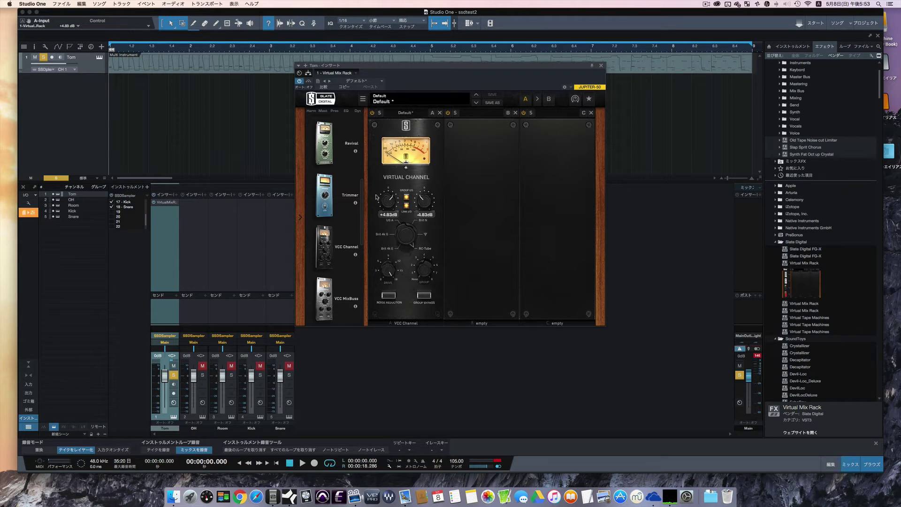
Step: Play the soloed Tom channel and bypass Virtual Mix Rack to compare the sound with and without VCC Channel
key("space")
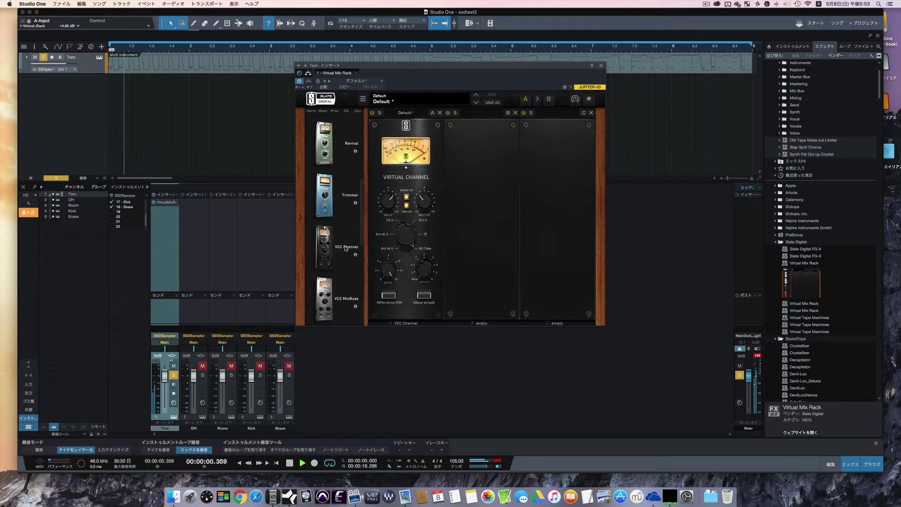
left_click(309, 82)
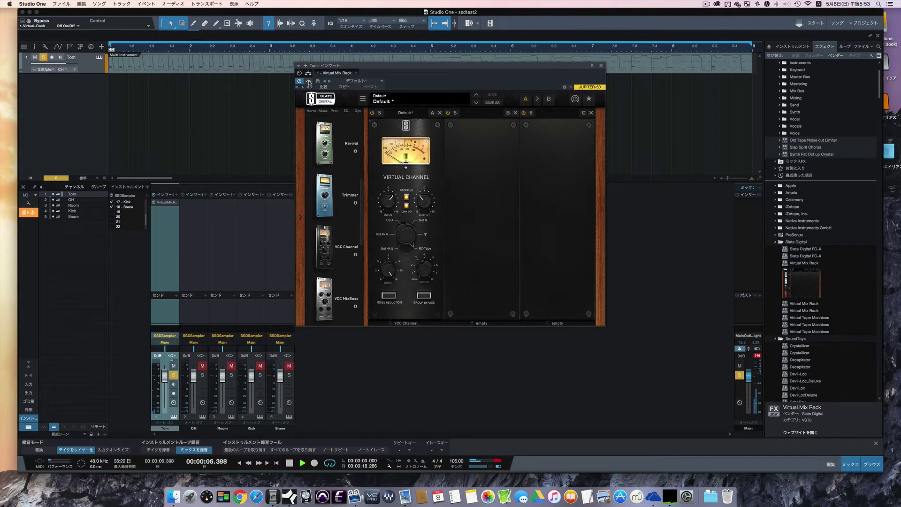
key("space")
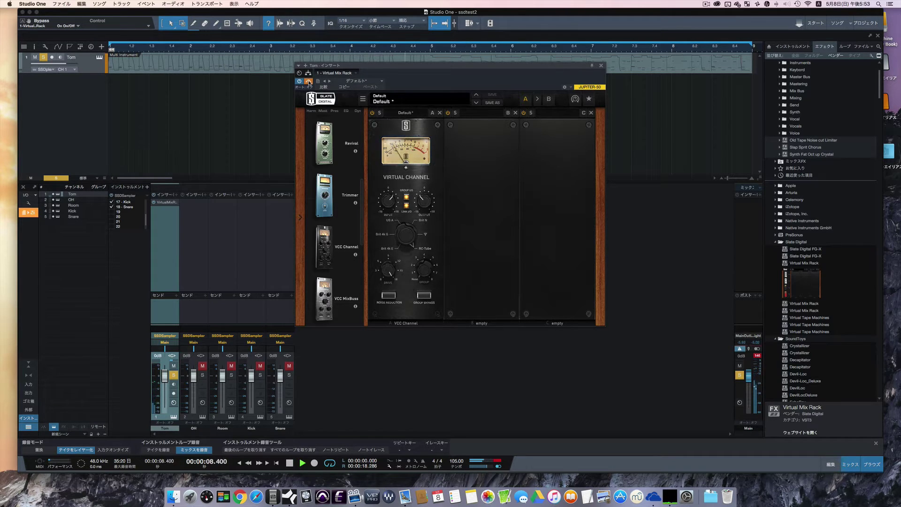
Step: Load the FG-N equalizer in the rack's second slot with its Snare 1 preset and adjust its band gains
scroll(334, 222, "up", 3)
scroll(334, 222, "up", 5)
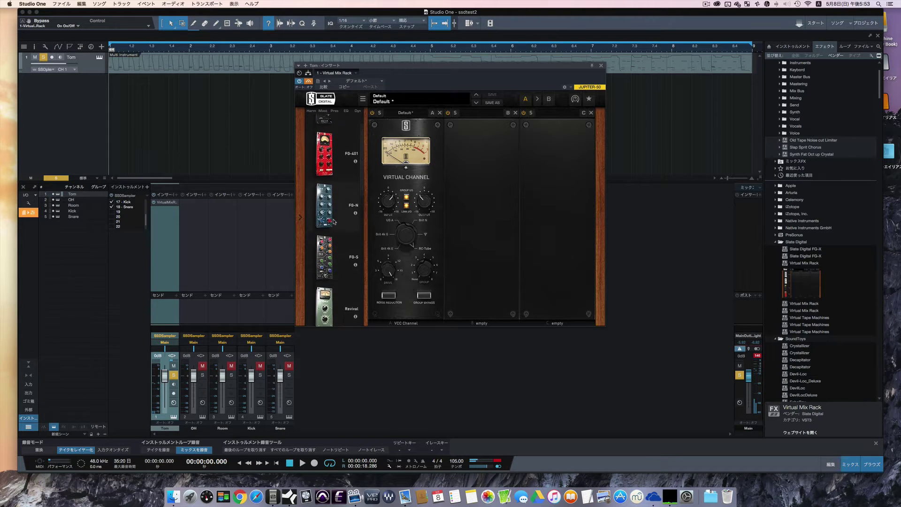
scroll(337, 170, "up", 3)
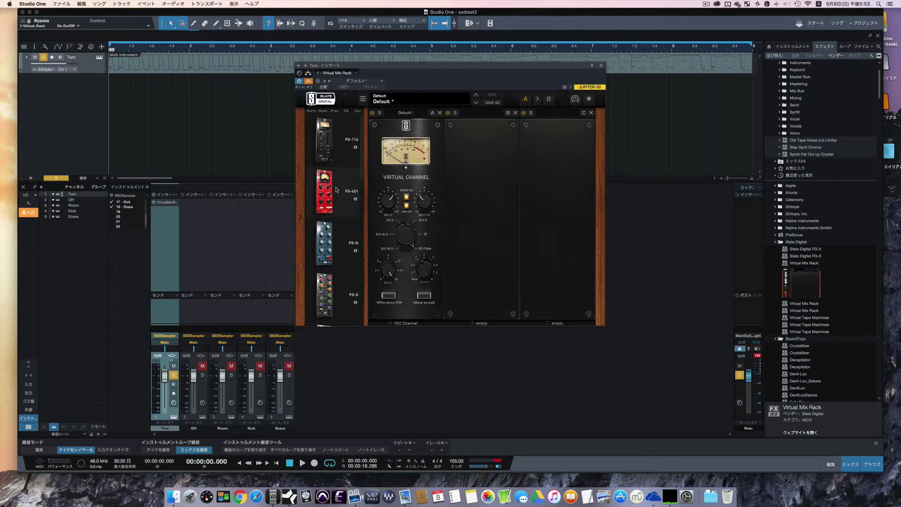
left_click_drag(328, 250, 480, 226)
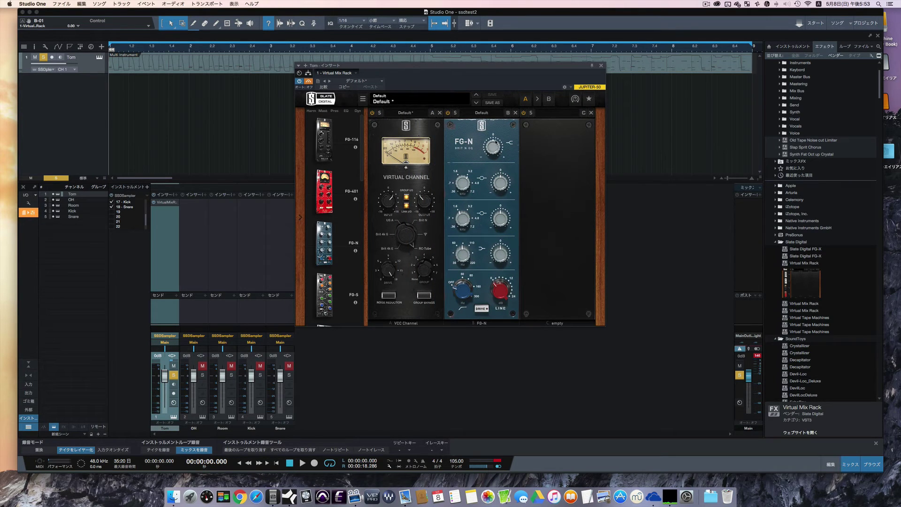
left_click(483, 113)
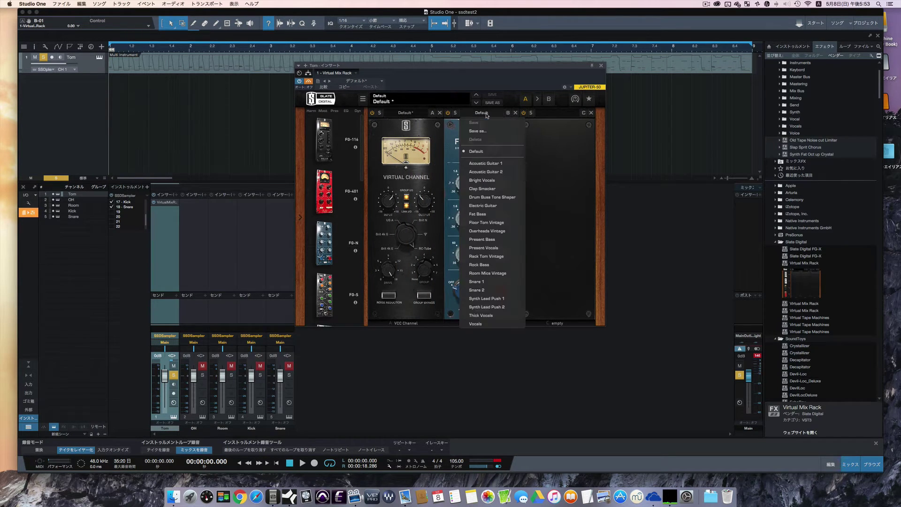
left_click(476, 281)
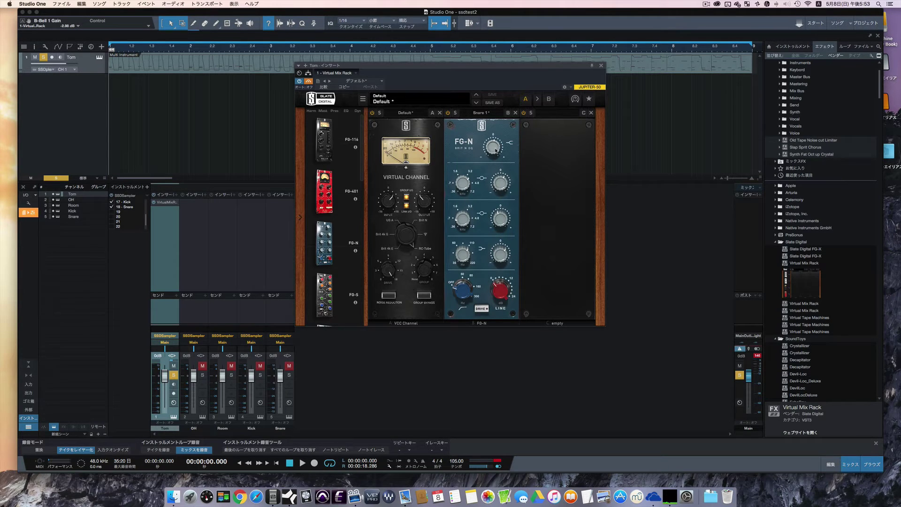
Step: Play the Tom channel and take Virtual Mix Rack out of bypass to compare the equalized sound
key("space")
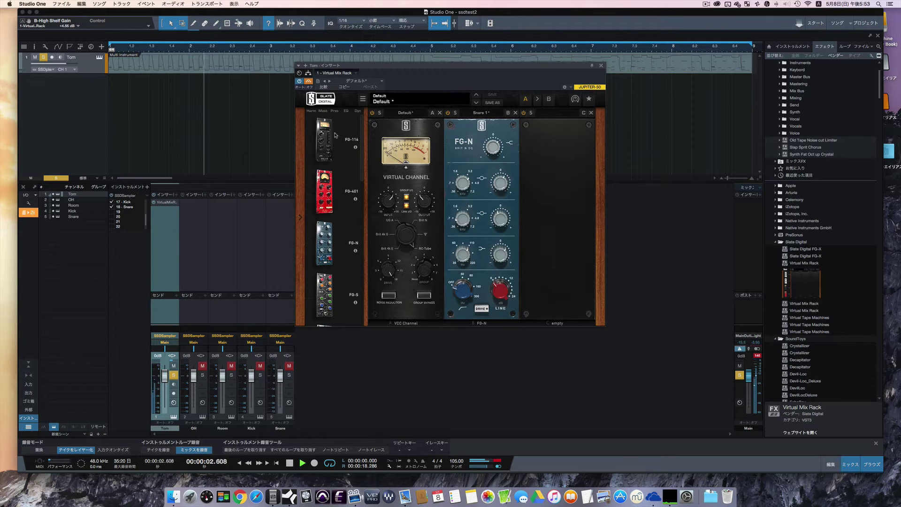
left_click(308, 82)
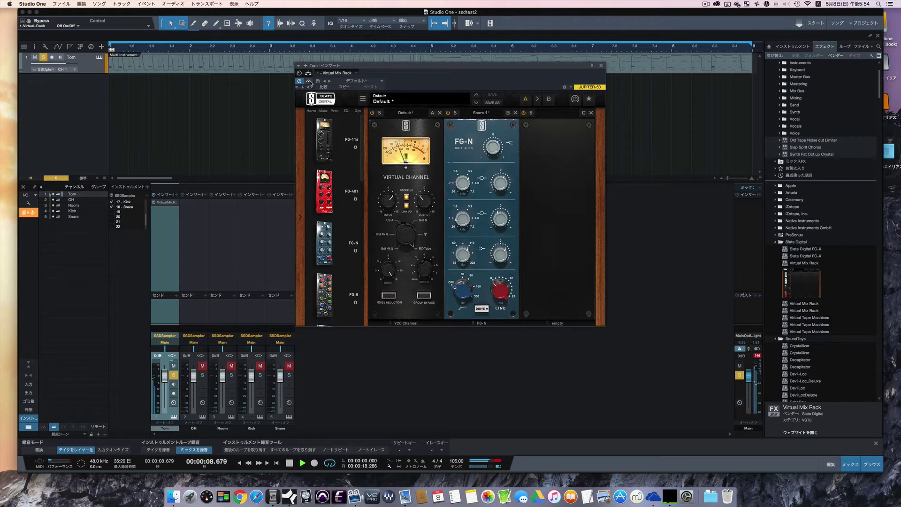
key("space")
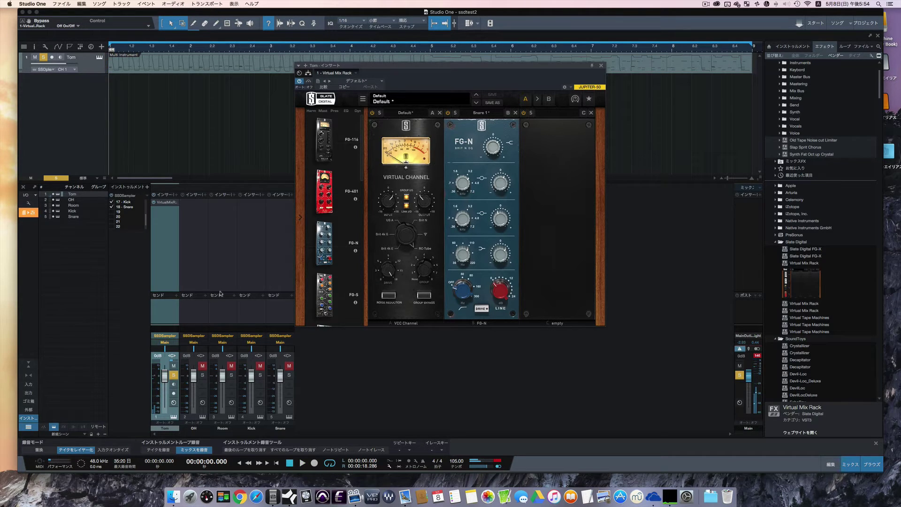
Step: Load the FG-401 compressor in the rack's third slot and lower its threshold to about -20.4 dB during playback
scroll(339, 256, "down", 4)
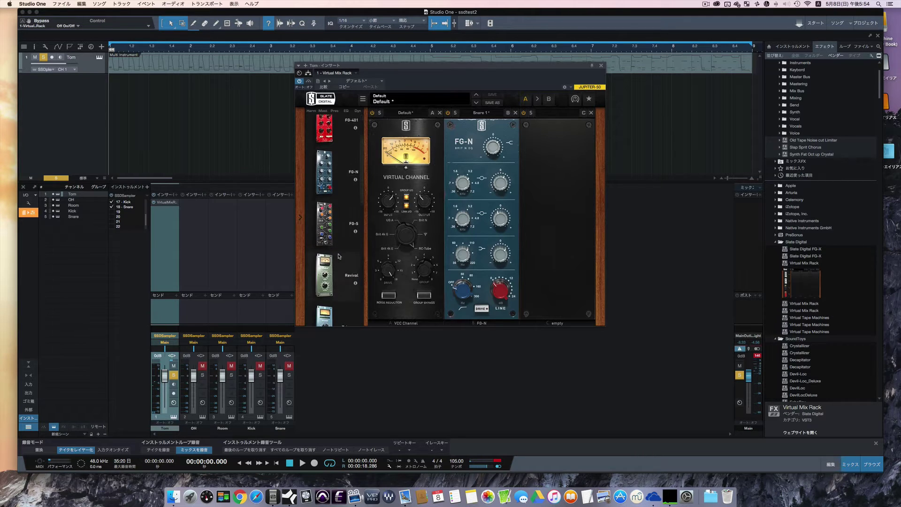
scroll(331, 260, "up", 3)
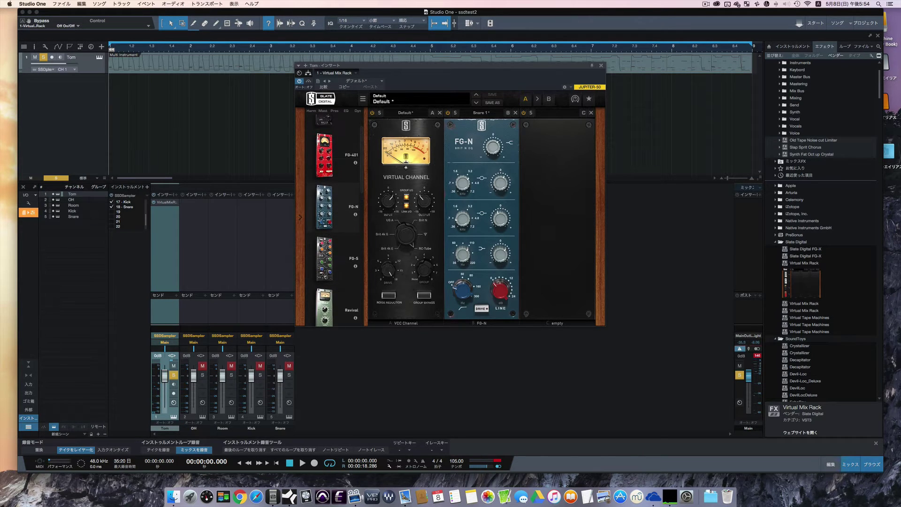
left_click_drag(325, 159, 547, 233)
key("space")
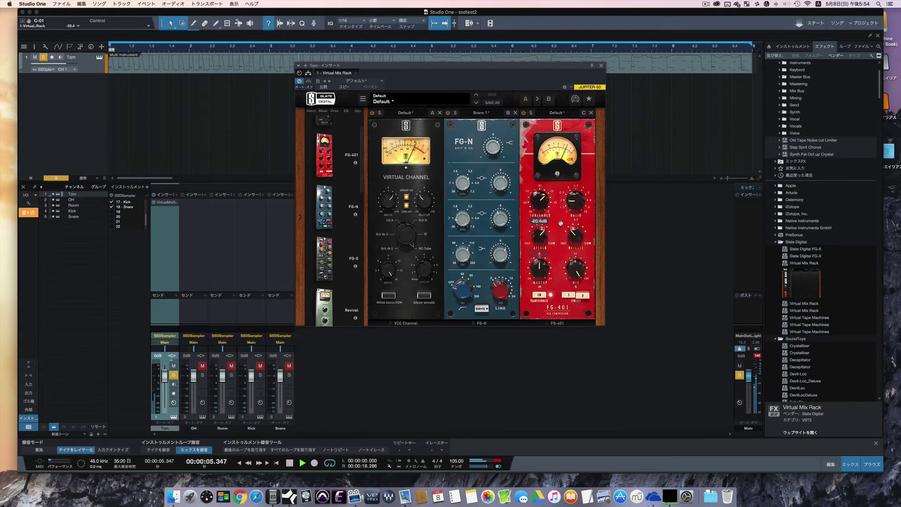
Step: Adjust the FG-401's ratio, attack and release, setting its mix to about 69% and make-up gain to +3.38 dB
left_click_drag(577, 207, 550, 218)
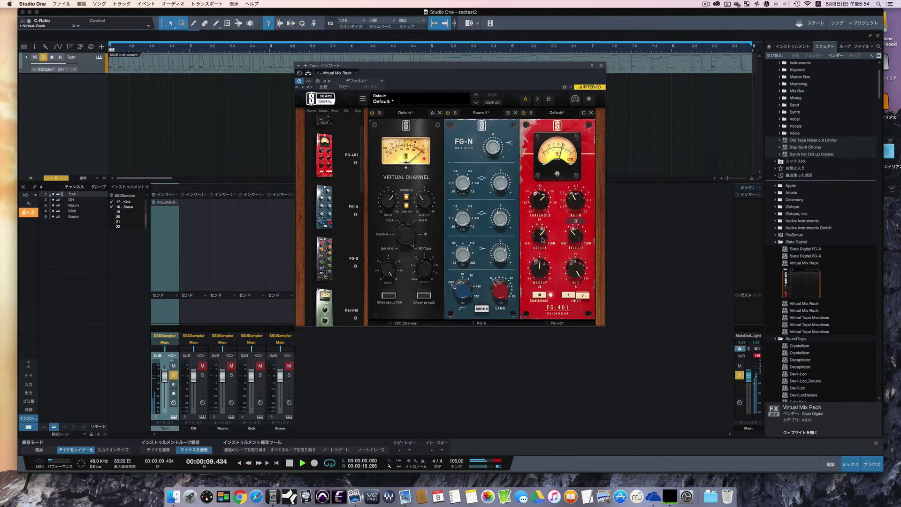
mouse_move(540, 237)
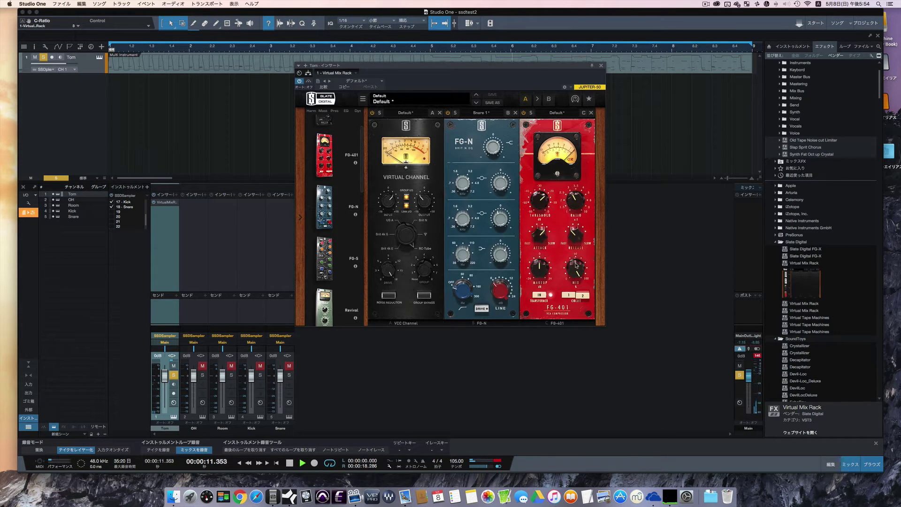
left_click_drag(577, 266, 577, 278)
key("space")
key("space")
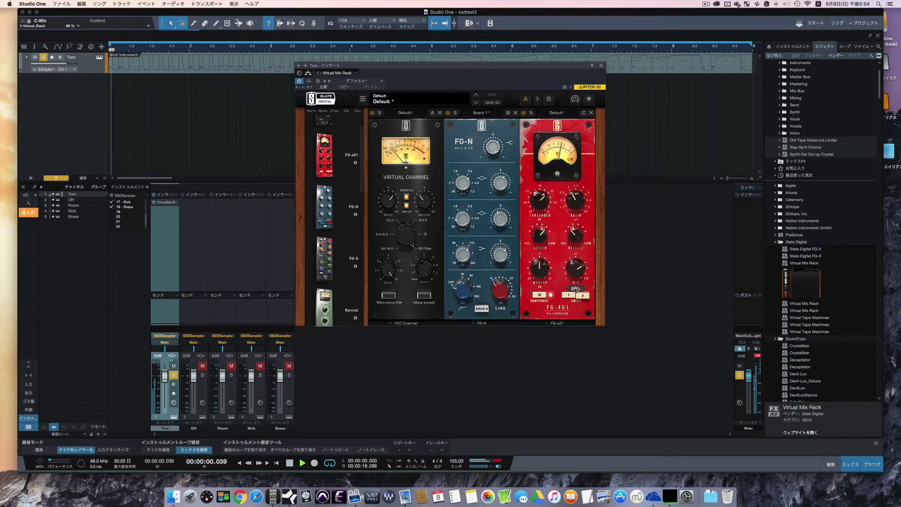
left_click(543, 274)
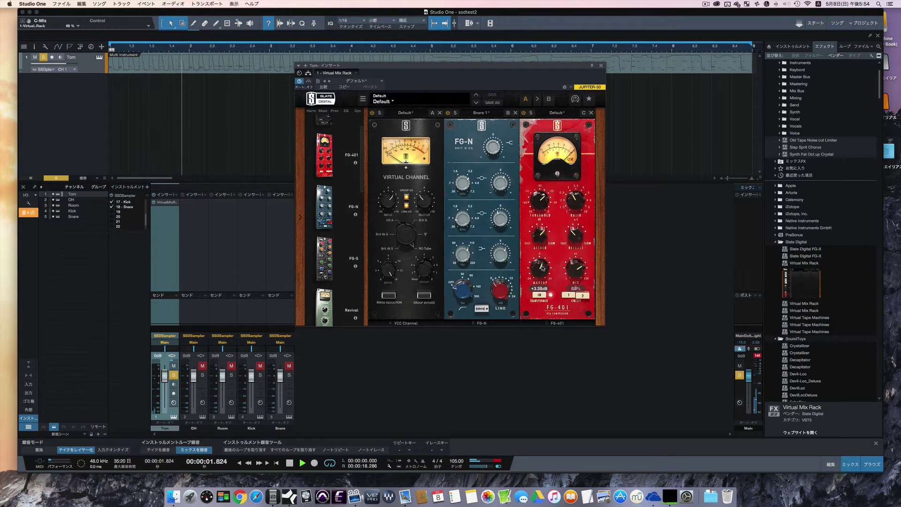
key("space")
Step: Load the Revival module in the rack's fourth slot and raise its Thickness to about 29 during playback
scroll(346, 285, "down", 5)
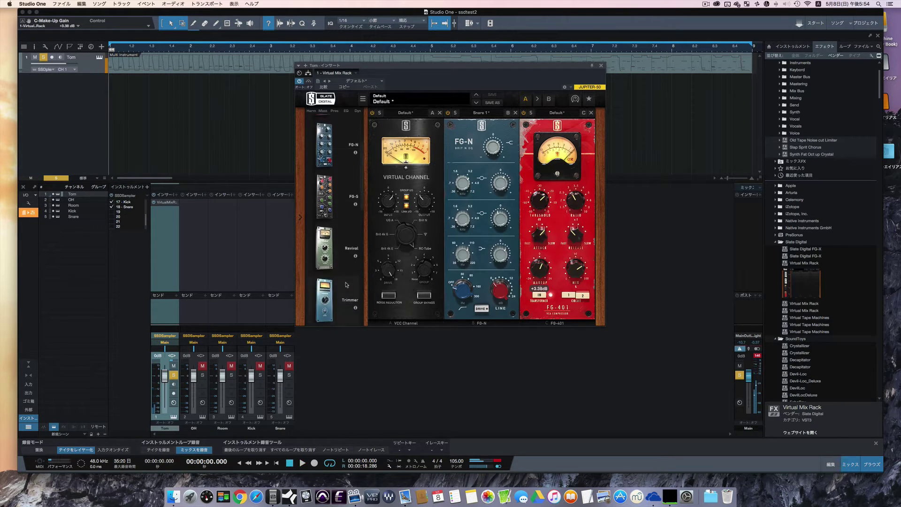
left_click_drag(330, 219, 641, 208)
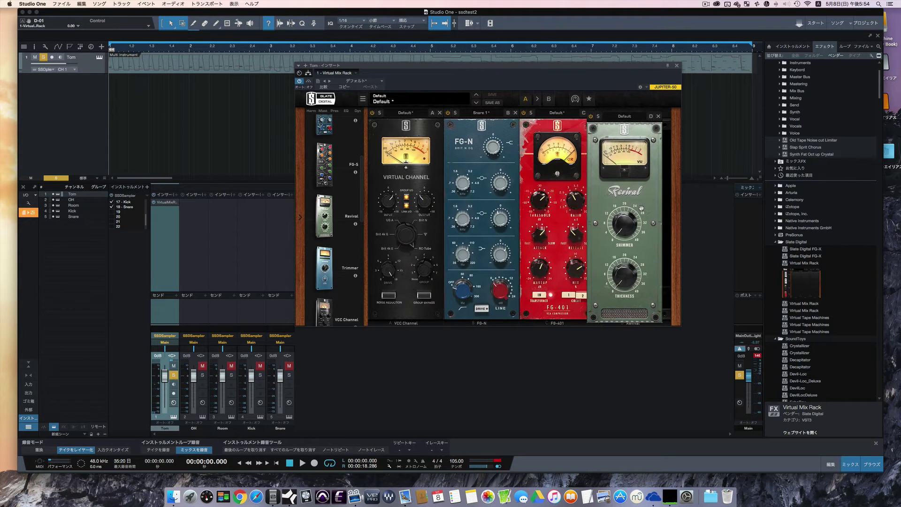
key("space")
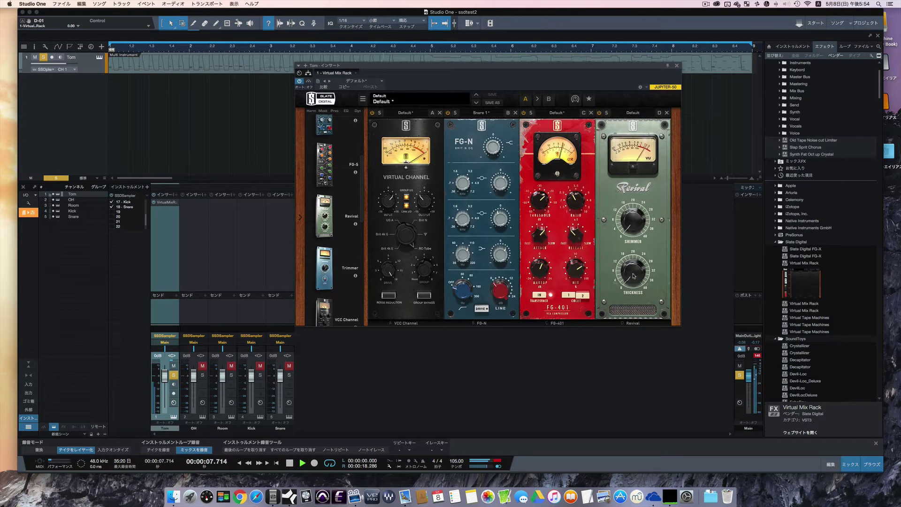
left_click_drag(635, 266, 638, 222)
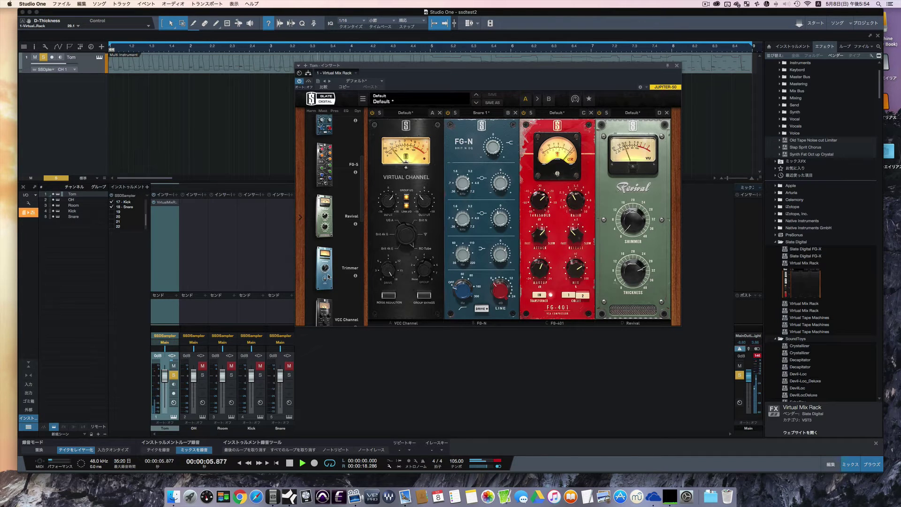
Step: Load the Trimmer in the rack's fifth slot with its trim lowered, and compare the whole chain bypassed and active
left_click_drag(328, 277, 710, 230)
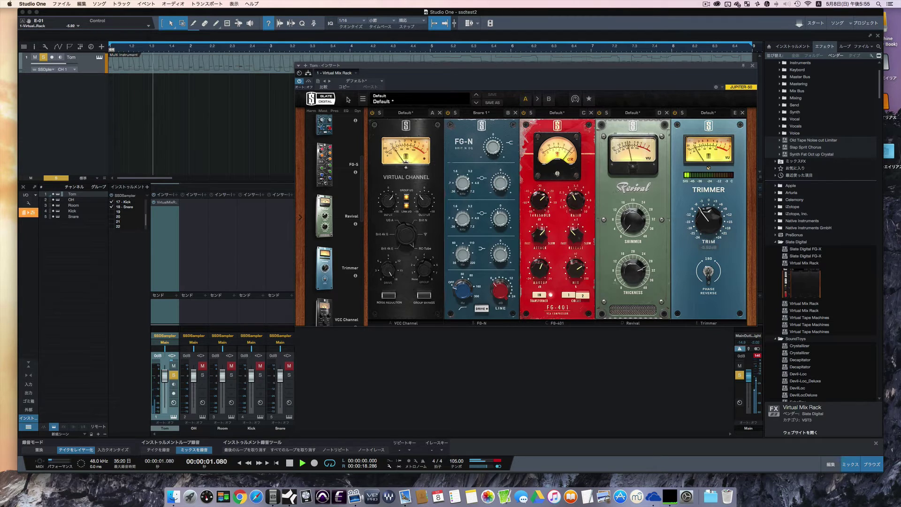
left_click(309, 81)
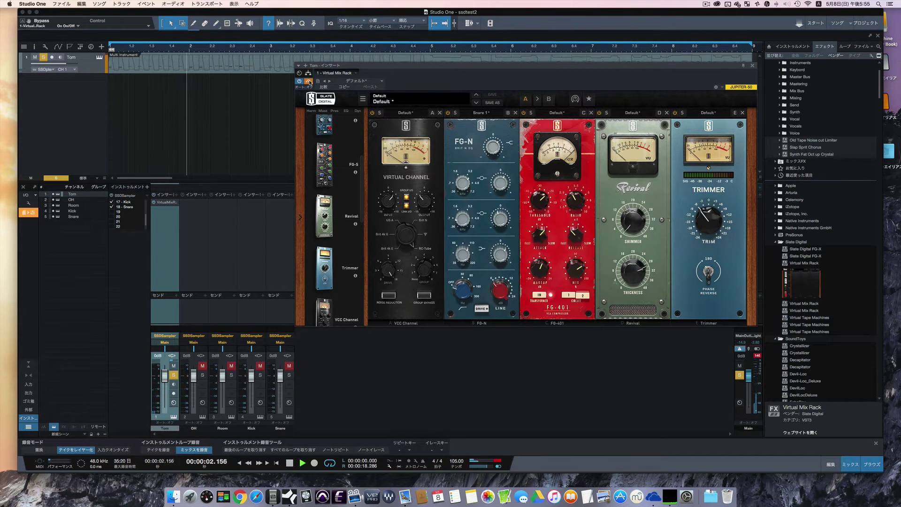
left_click(309, 81)
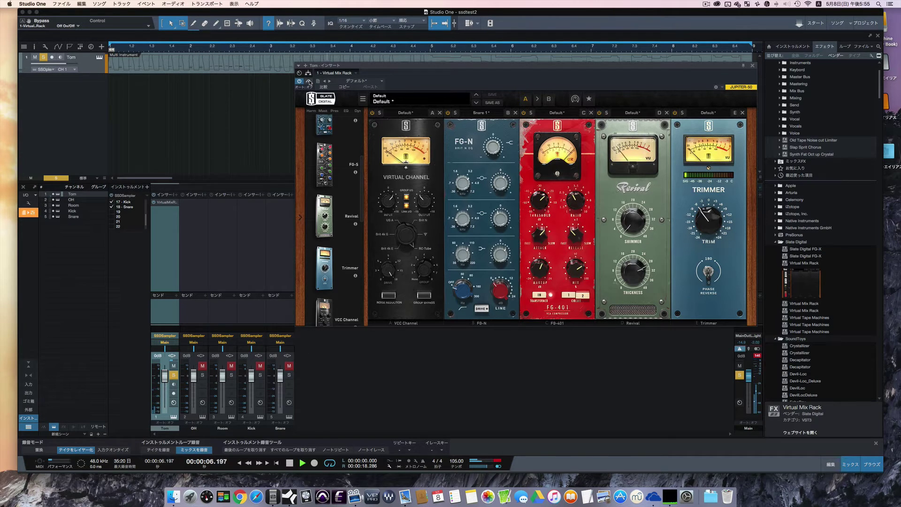
key("space")
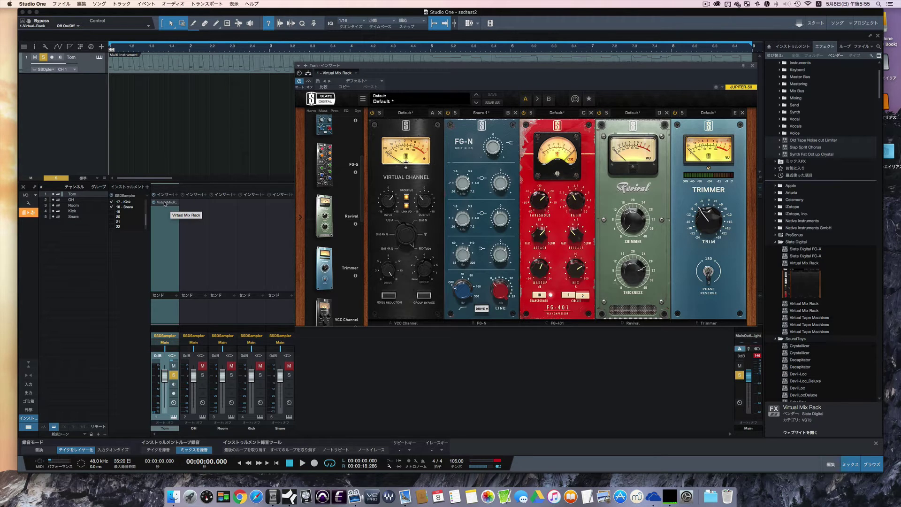
Step: Copy the Tom channel's Virtual Mix Rack insert to the OH channel and audition OH during playback
left_click_drag(165, 204, 194, 203)
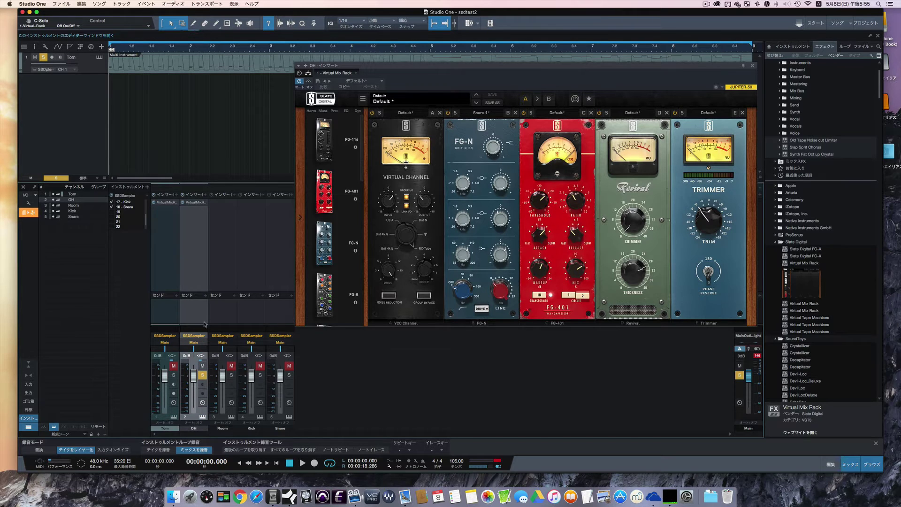
key("space")
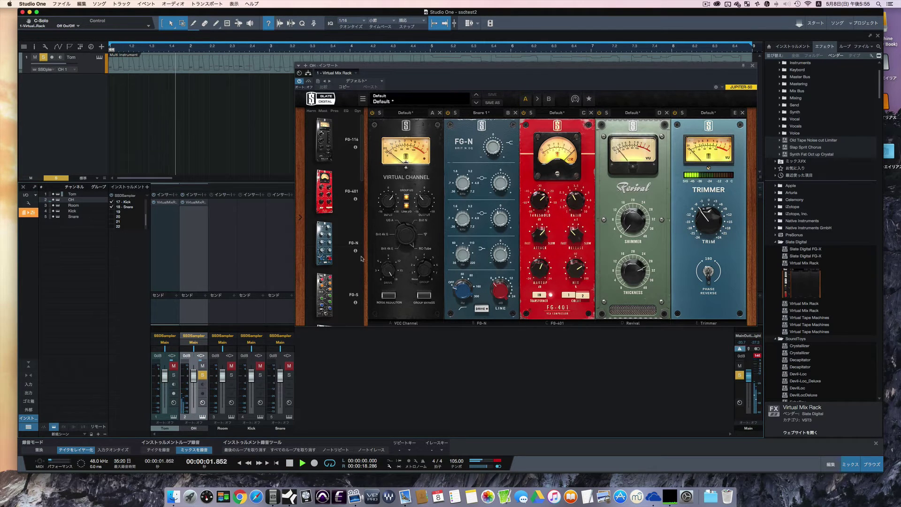
key("space")
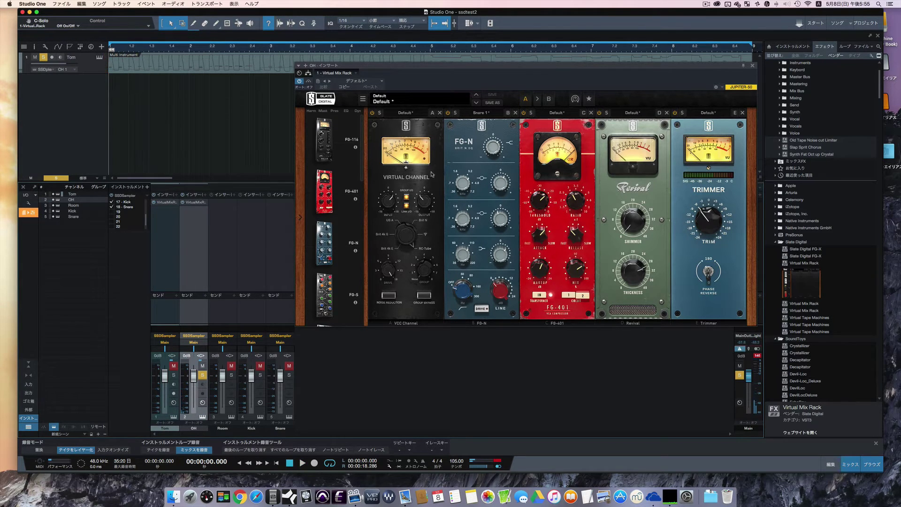
key("space")
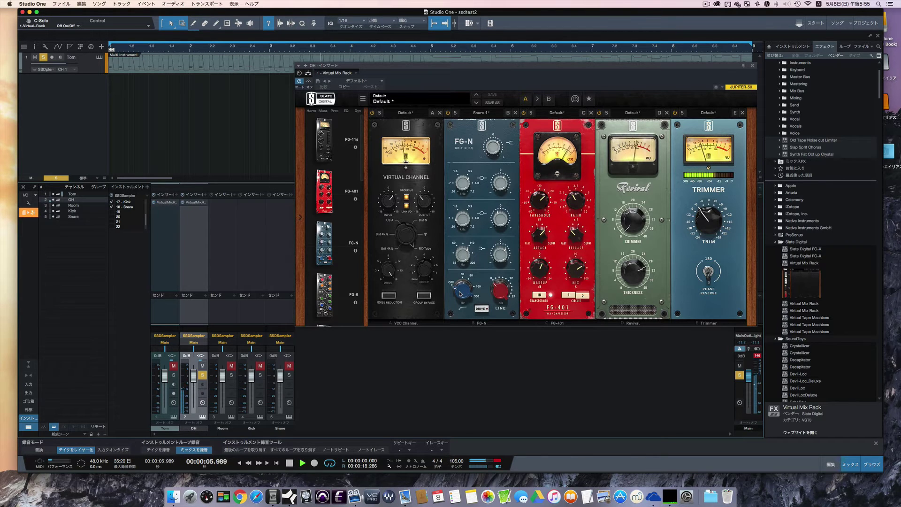
Step: Adjust the OH rack's FG-N high-pass, low-shelf and high-shelf settings, with a Bell 1 boost at about 1.30 kHz
left_click_drag(460, 293, 467, 253)
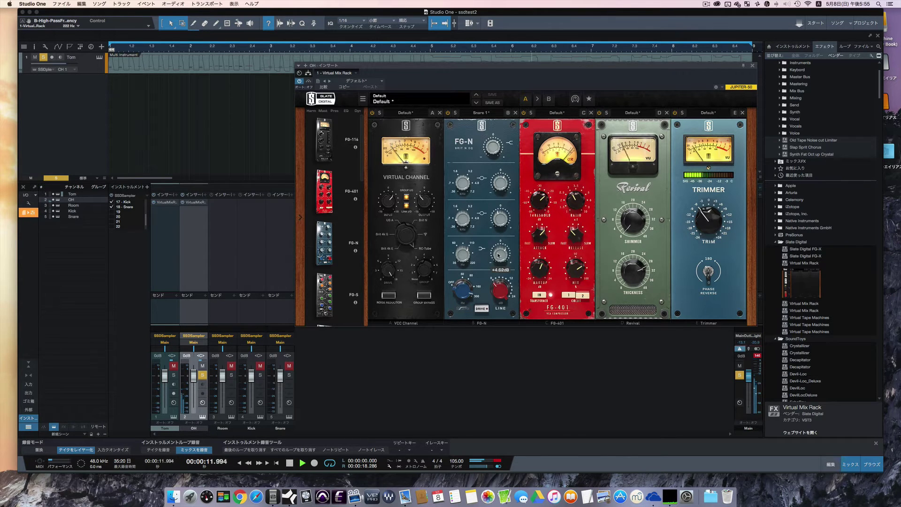
left_click_drag(499, 255, 497, 268)
left_click_drag(465, 215, 465, 205)
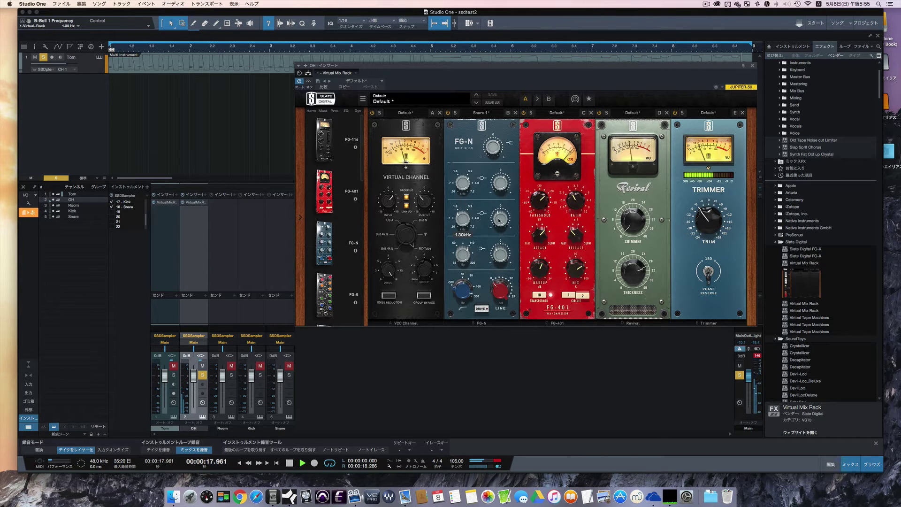
left_click_drag(498, 220, 500, 208)
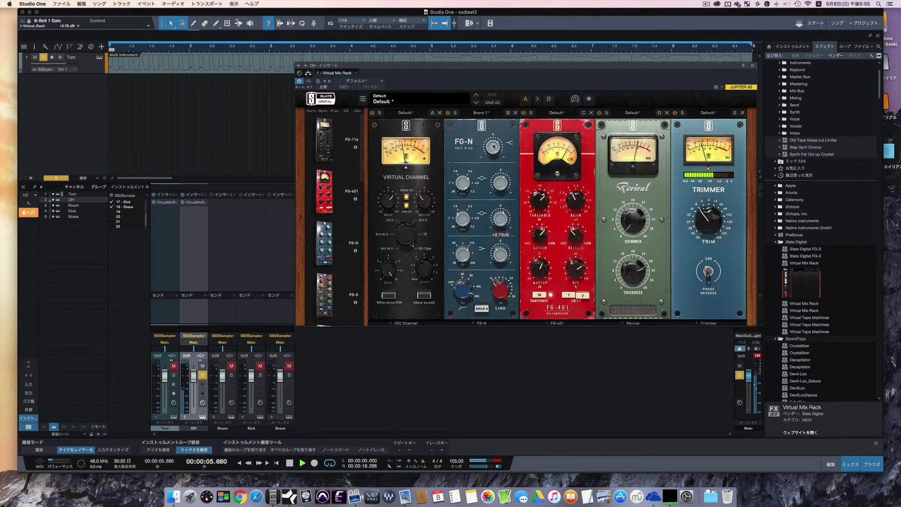
left_click_drag(493, 146, 493, 147)
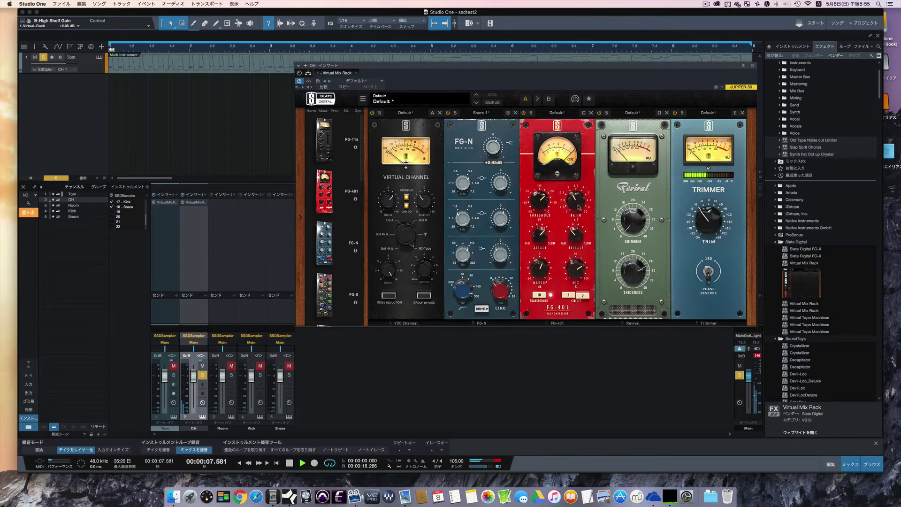
Step: Adjust the OH FG-401's attack, release, ratio and threshold with the mix at 100%, and lower Revival's Thickness
left_click(538, 235)
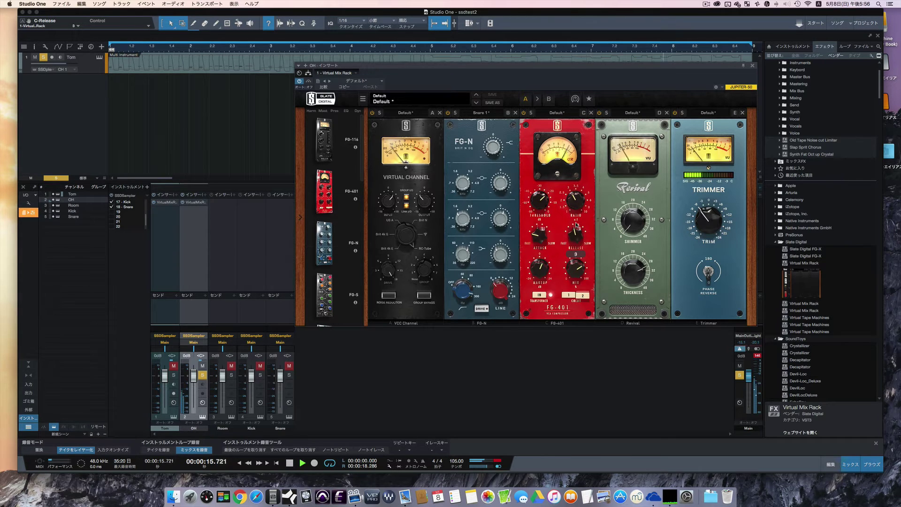
left_click(575, 272)
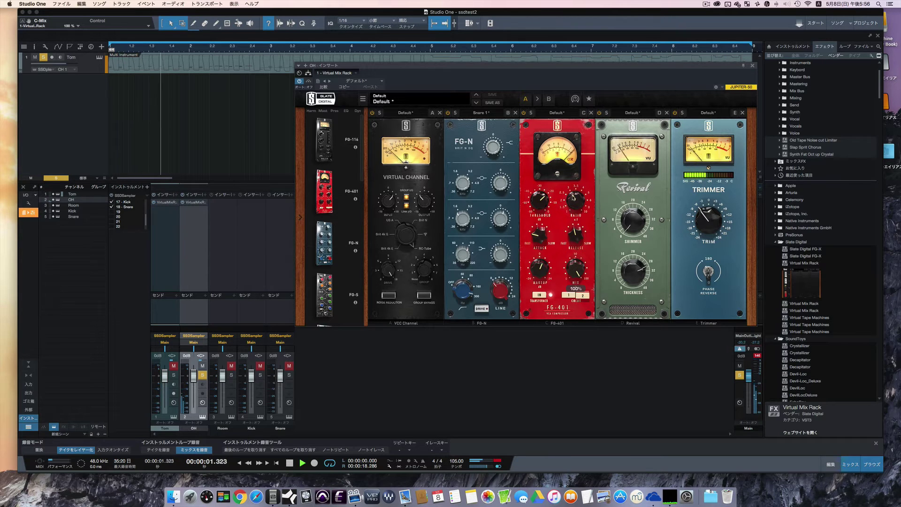
left_click(573, 198)
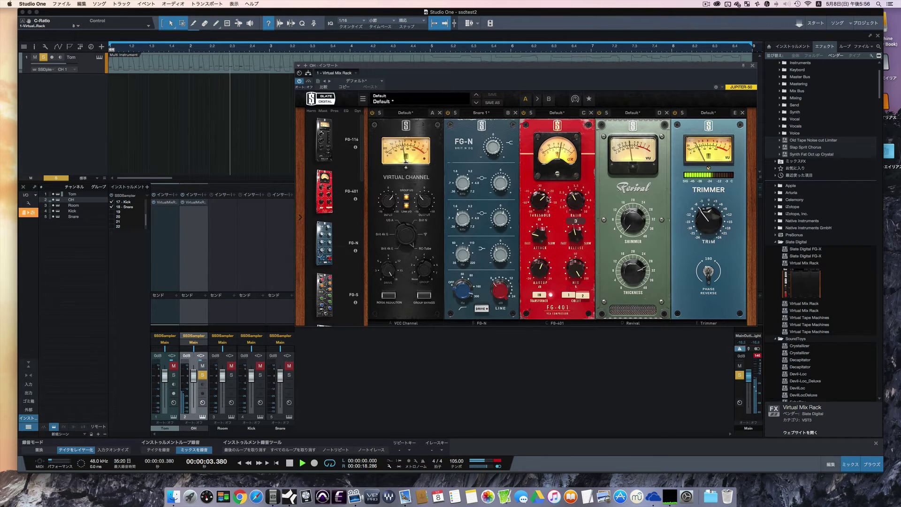
left_click(542, 197)
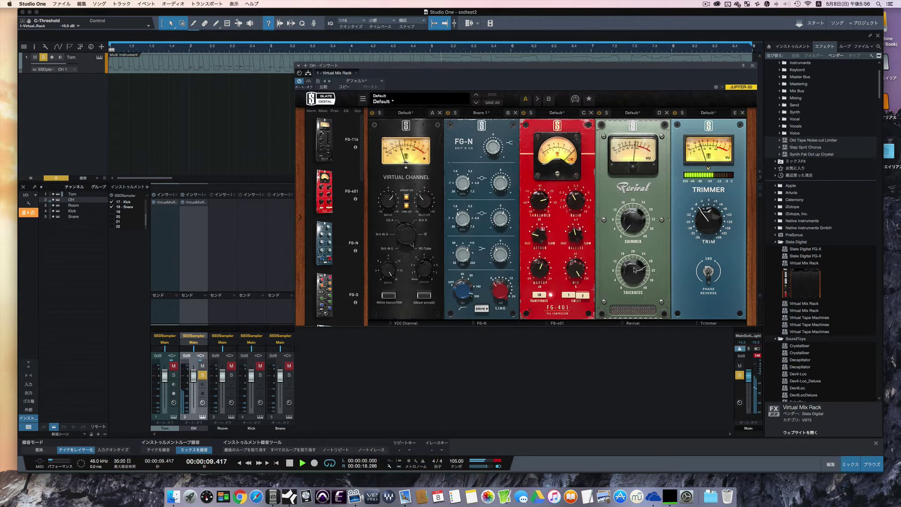
left_click_drag(634, 269, 633, 287)
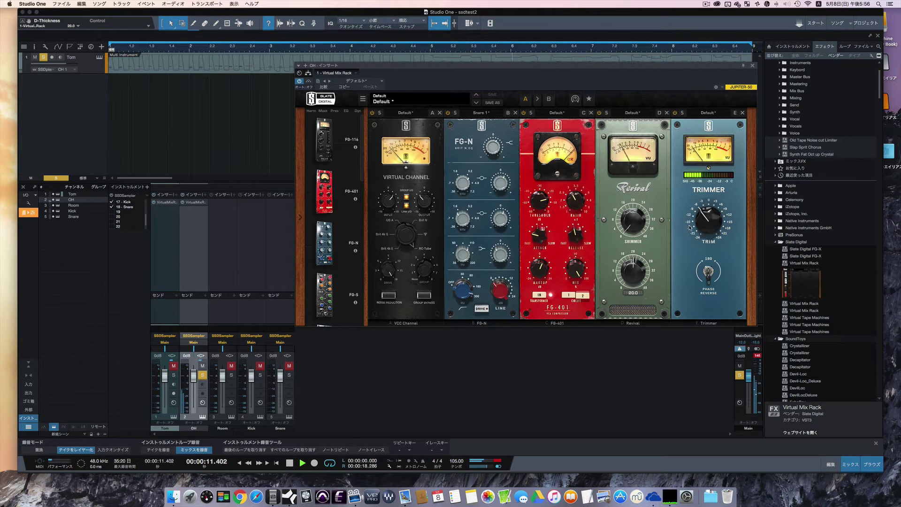
Step: Compare the OH rack bypassed and active during playback, lowering the Trimmer's trim to match the levels
left_click(307, 81)
key("space")
left_click(308, 81)
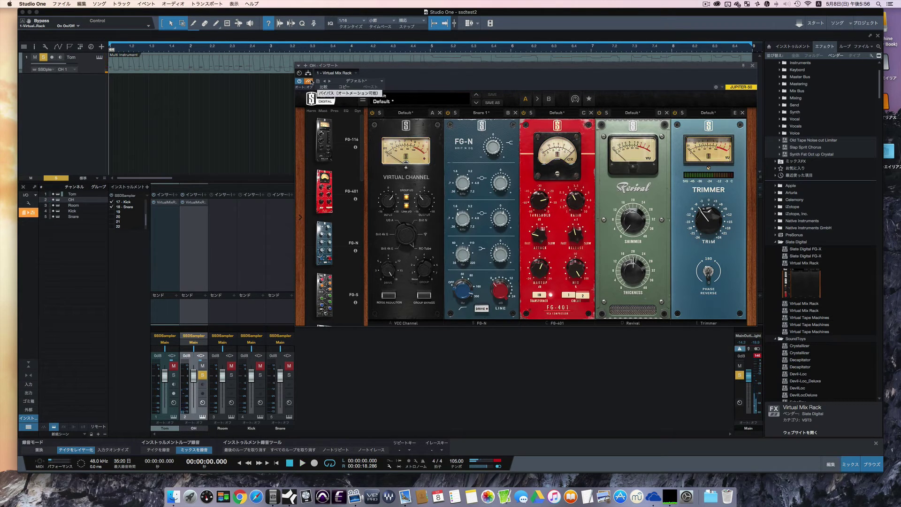
key("space")
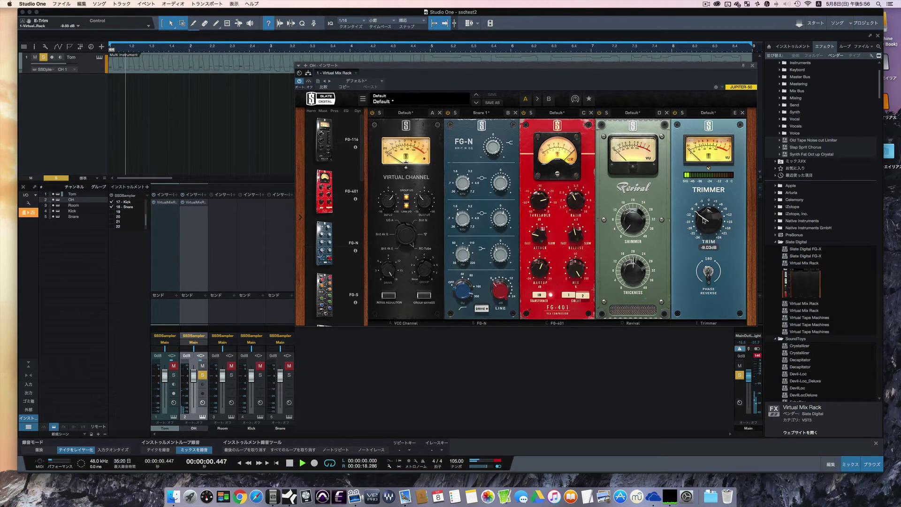
left_click(308, 82)
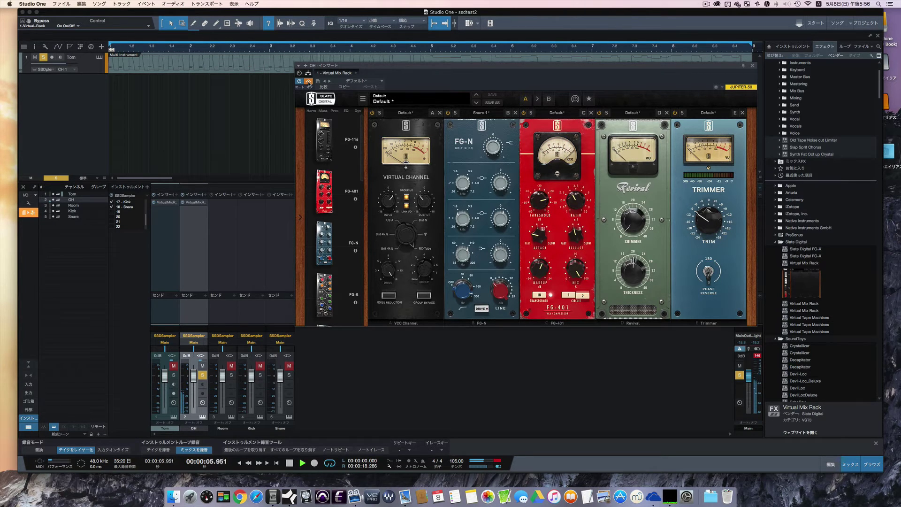
left_click(308, 81)
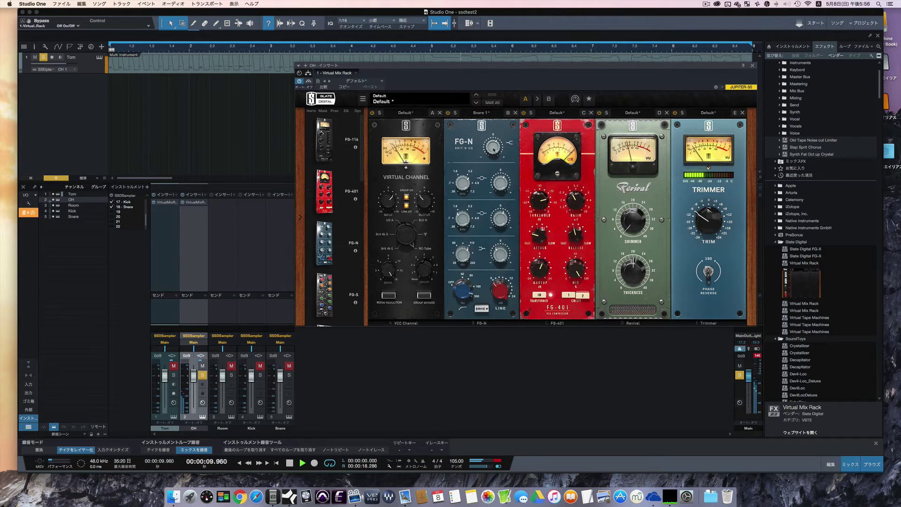
Step: Readjust the OH rack's FG-N high-shelf gain and Revival Thickness, and set the trim to about -7.52 dB
mouse_move(493, 149)
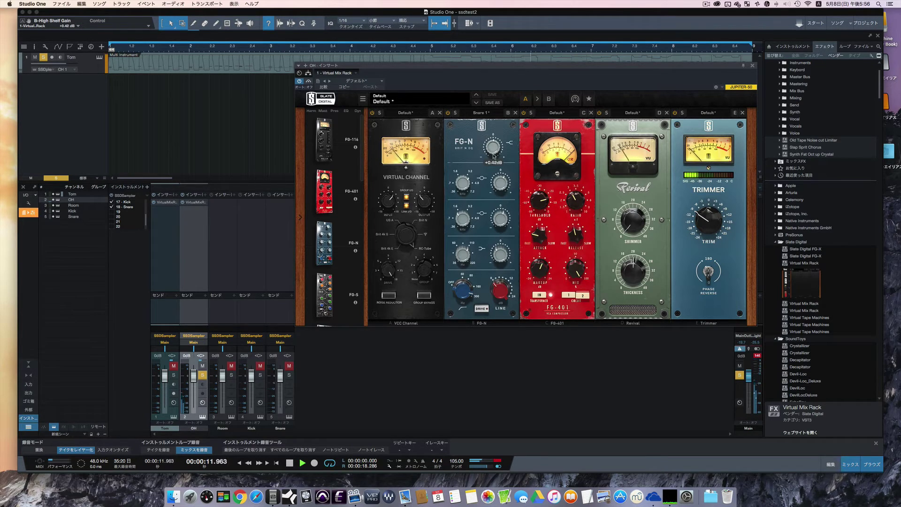
mouse_move(635, 266)
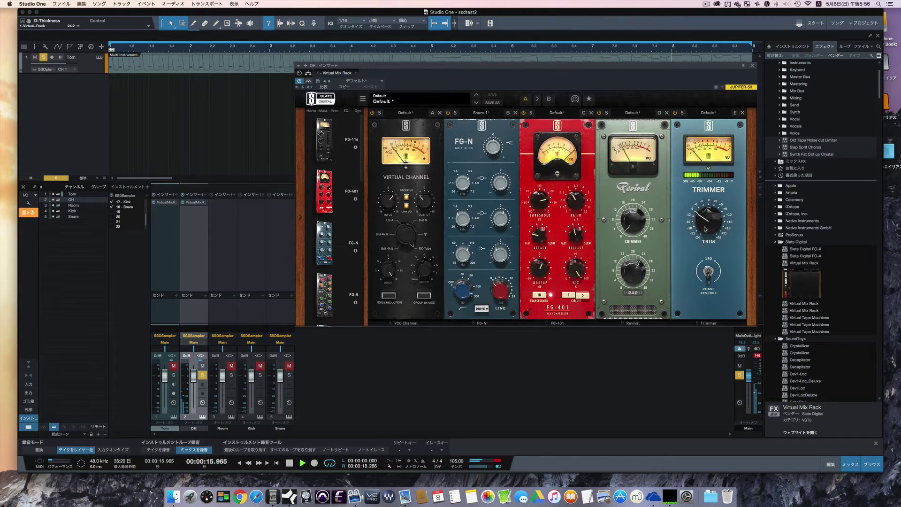
mouse_move(705, 229)
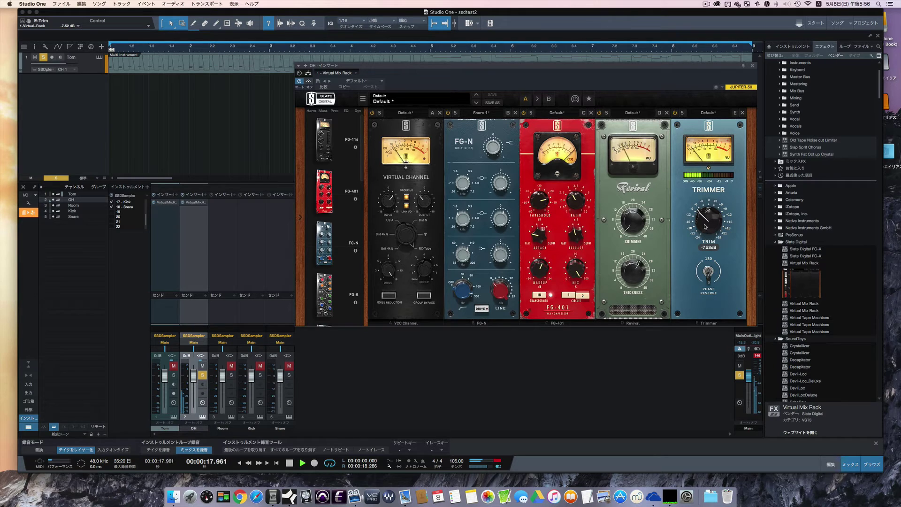
key("space")
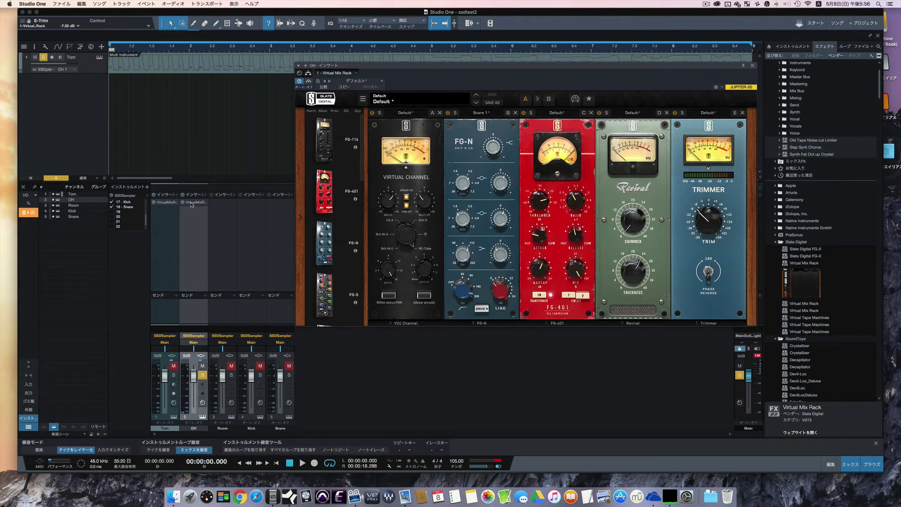
Step: Copy the OH channel's Virtual Mix Rack insert to the Room channel and audition Room during playback
left_click_drag(191, 205, 220, 212)
left_click(225, 231)
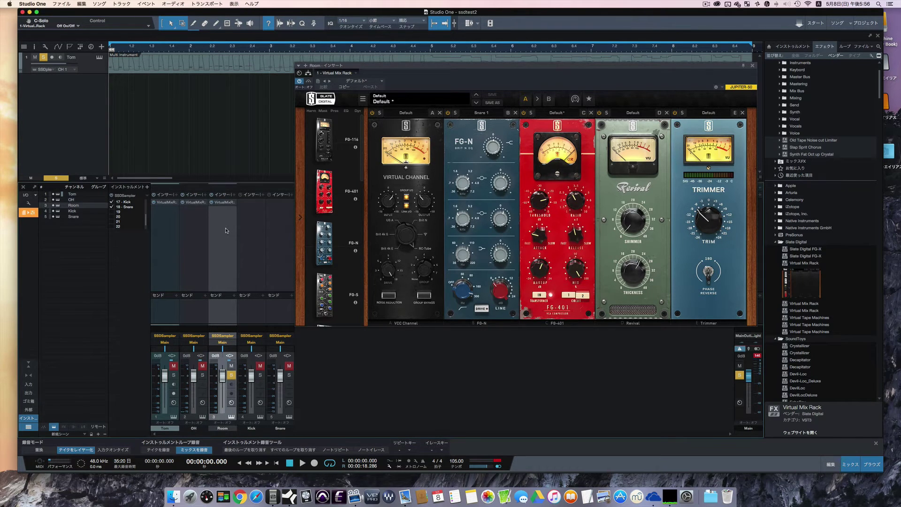
key("space")
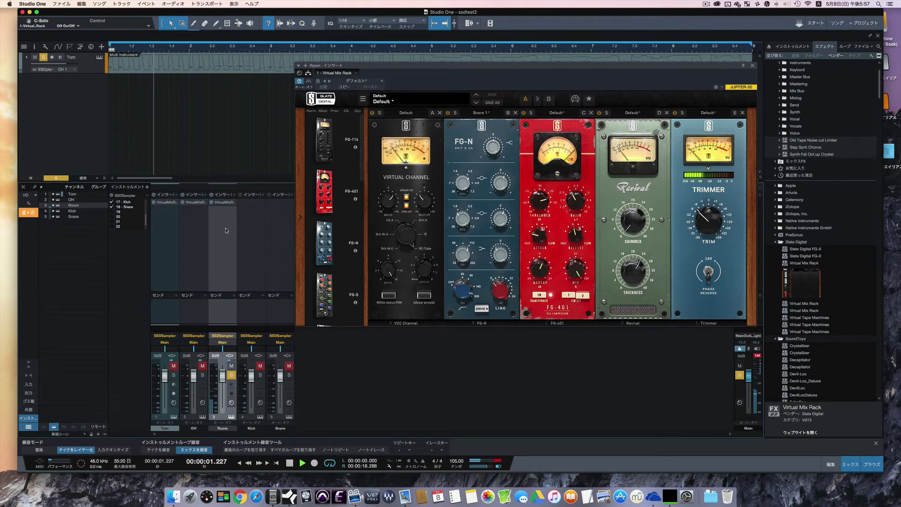
key("space")
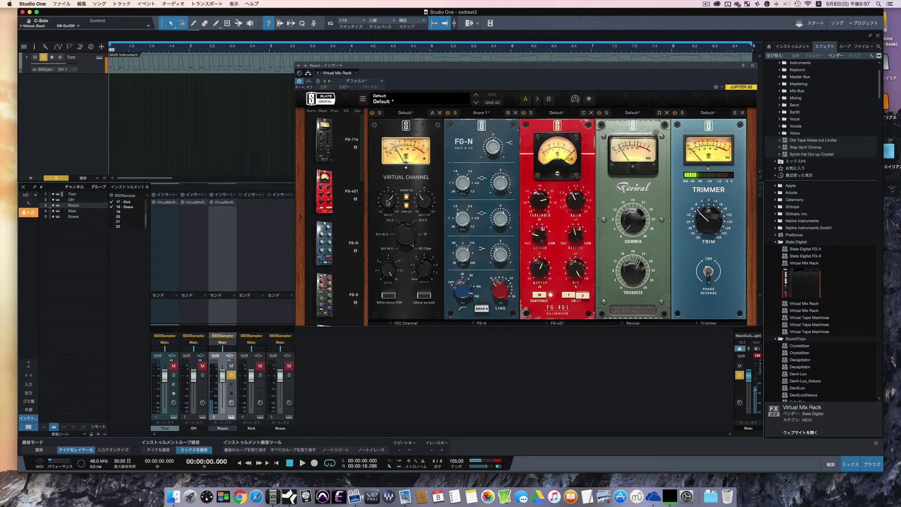
Step: Set the Room FG-N's Bell 1 gain to about +1.86 dB and its high-pass frequency to 30.0 Hz
mouse_move(388, 199)
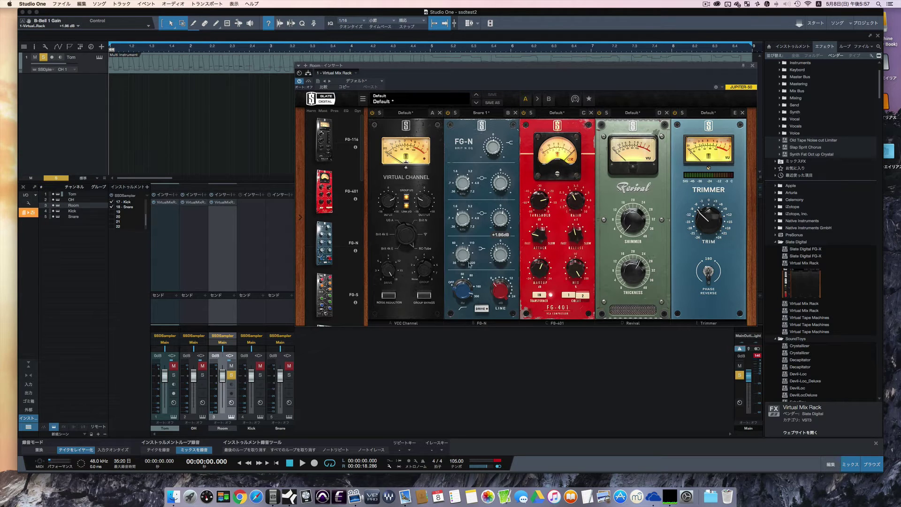
left_click_drag(463, 305, 459, 423)
key("space")
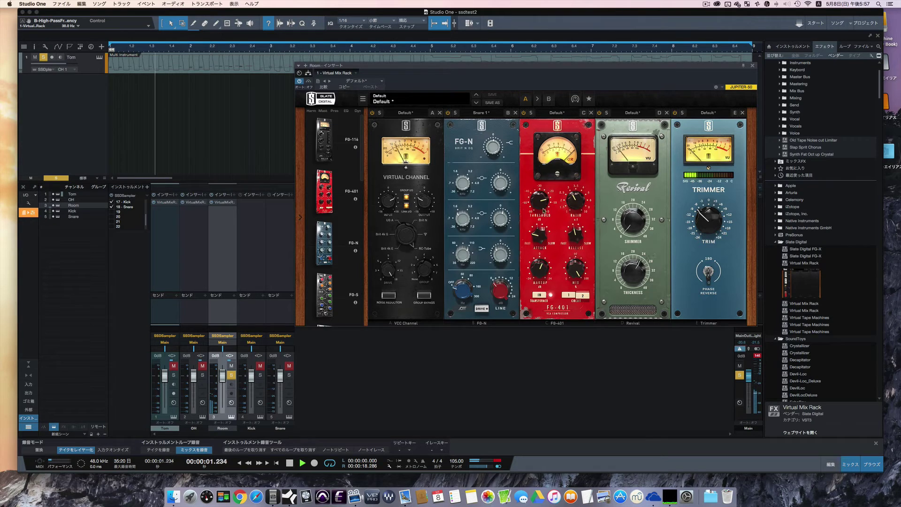
key("space")
Step: Adjust the Room FG-401's attack, threshold and make-up with release at 1, and raise Revival's Shimmer during playback
mouse_move(539, 231)
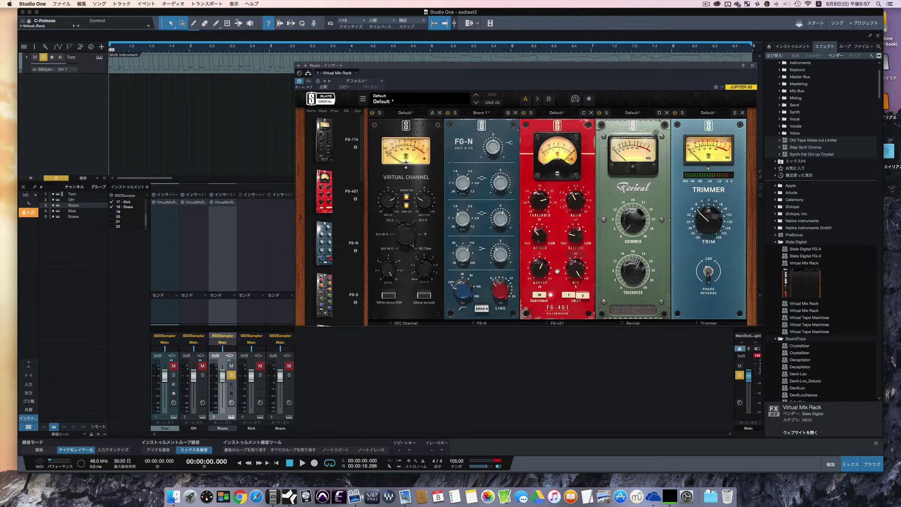
key("space")
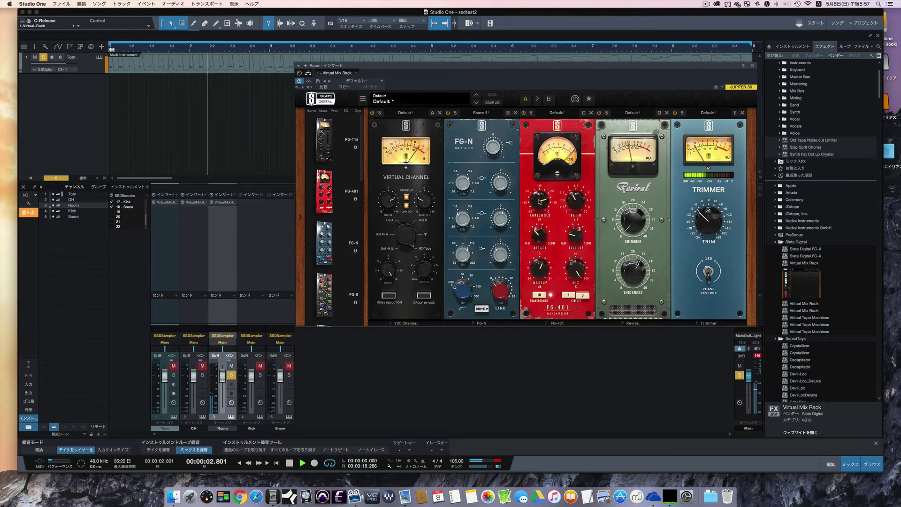
mouse_move(540, 214)
key("space")
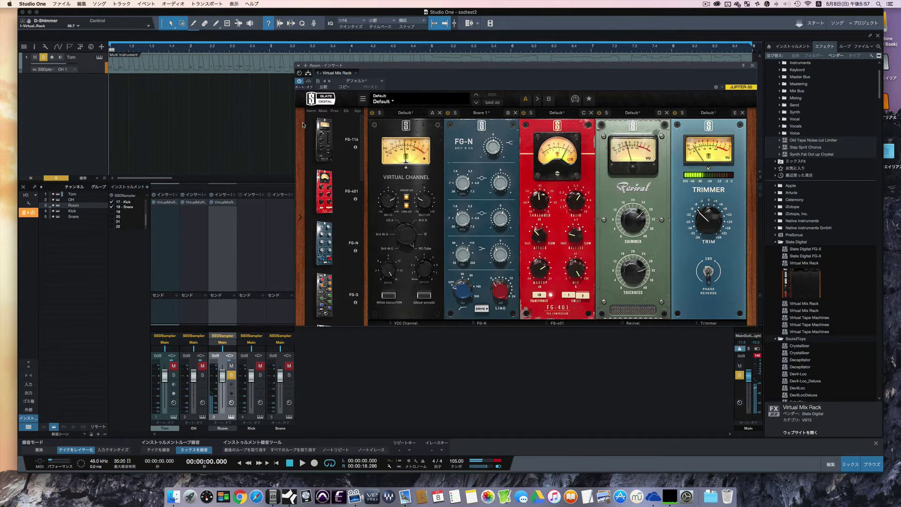
Step: Compare the Room channel's rack bypassed and active during playback
left_click(308, 82)
key("space")
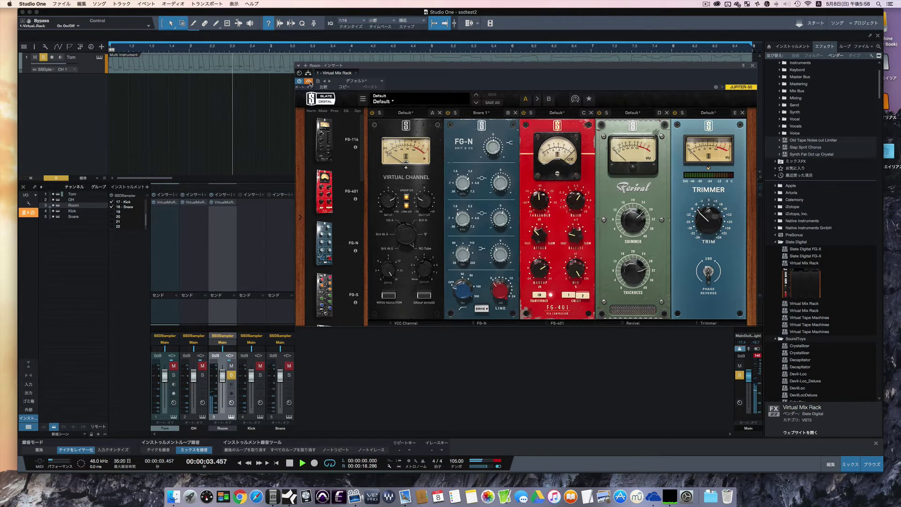
left_click(308, 82)
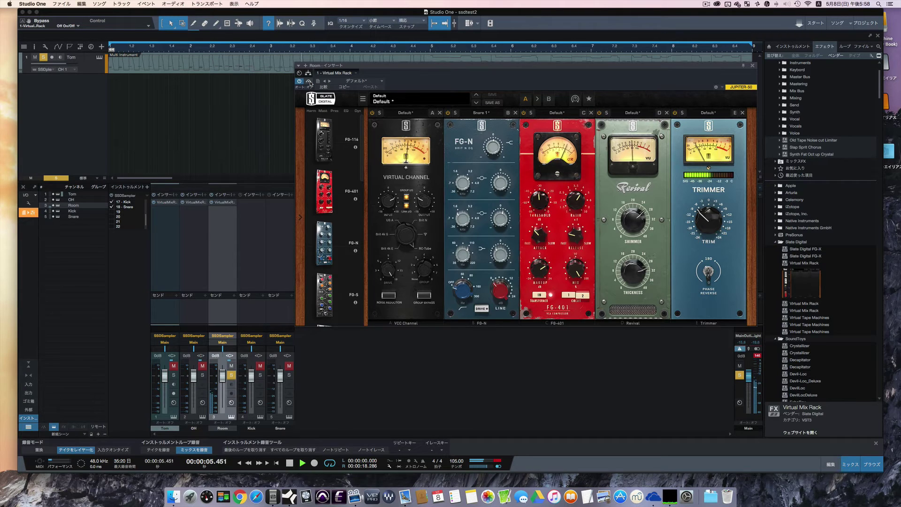
Step: Cut the Room FG-N's high-shelf and Bell 2 gains during playback, and set the low-shelf gain to 0.00 dB
left_click(494, 151)
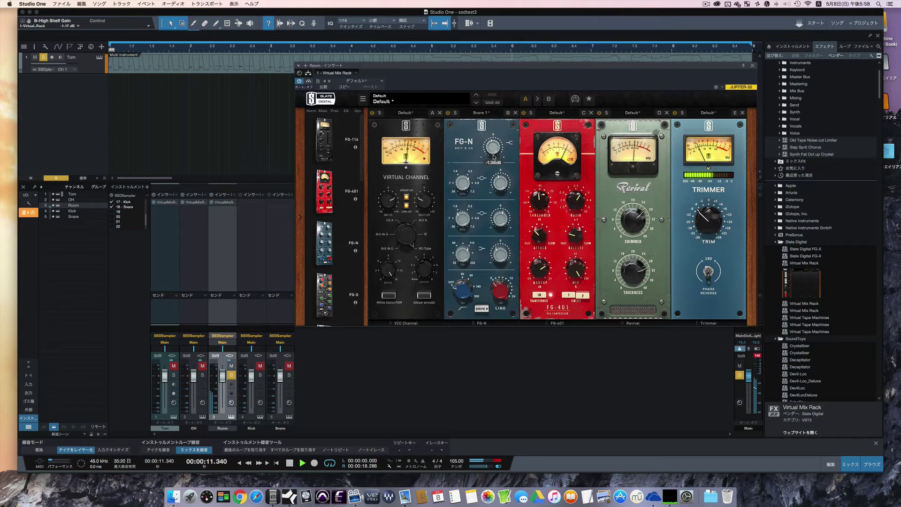
left_click_drag(391, 202, 391, 193)
key("space")
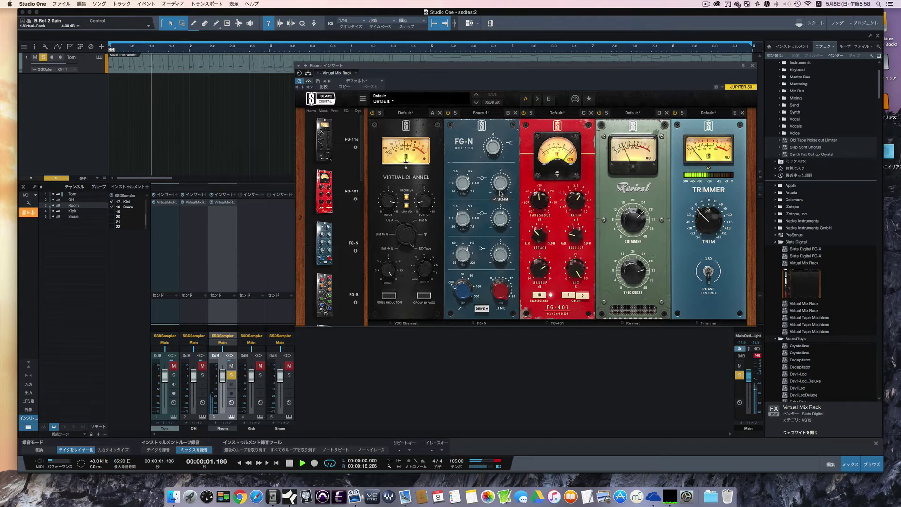
left_click_drag(501, 187, 502, 252)
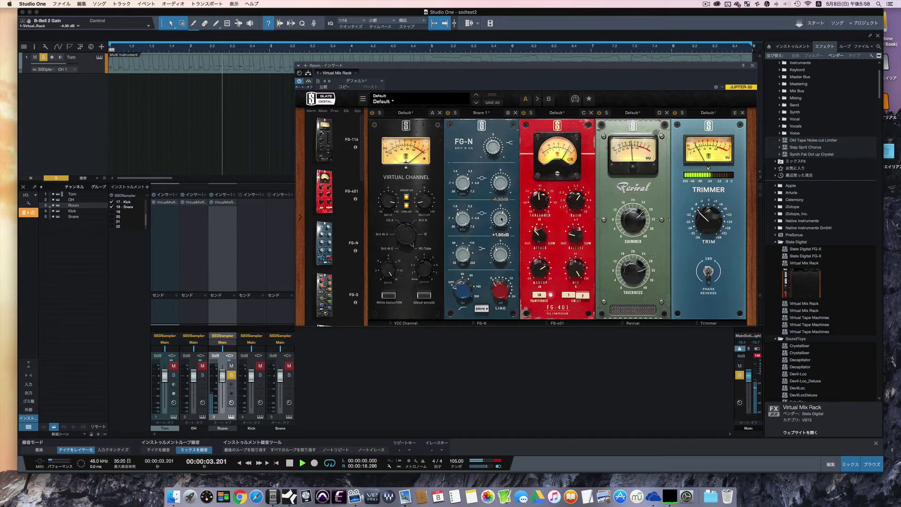
left_click(501, 245)
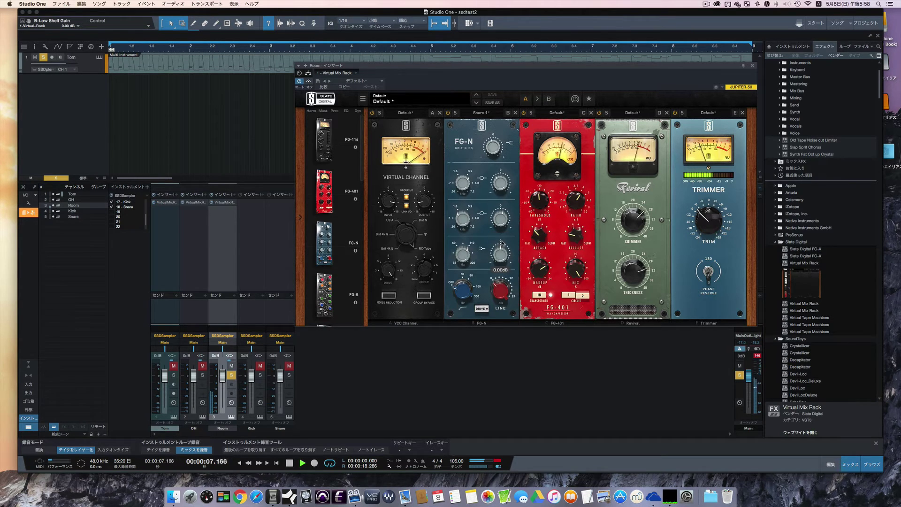
Step: Stop playback and copy an existing Virtual Mix Rack chain onto the Kick channel's inserts
key("space")
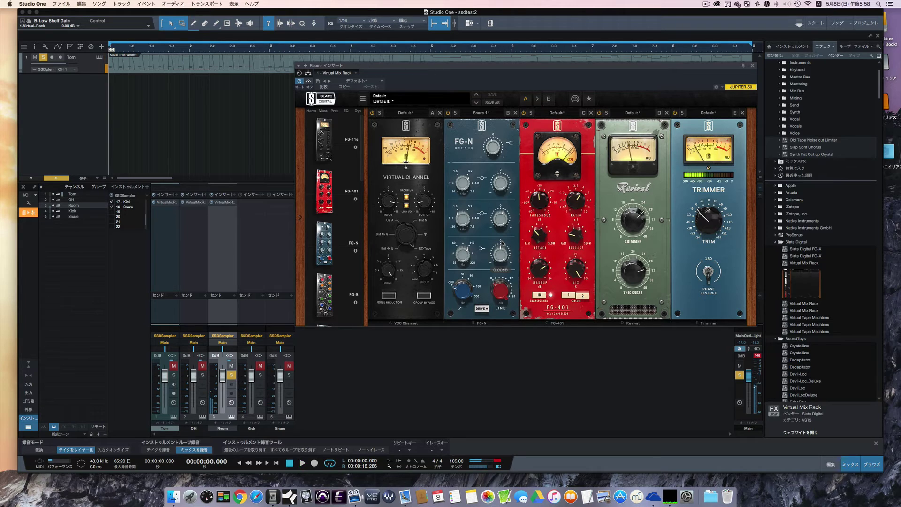
left_click(249, 251)
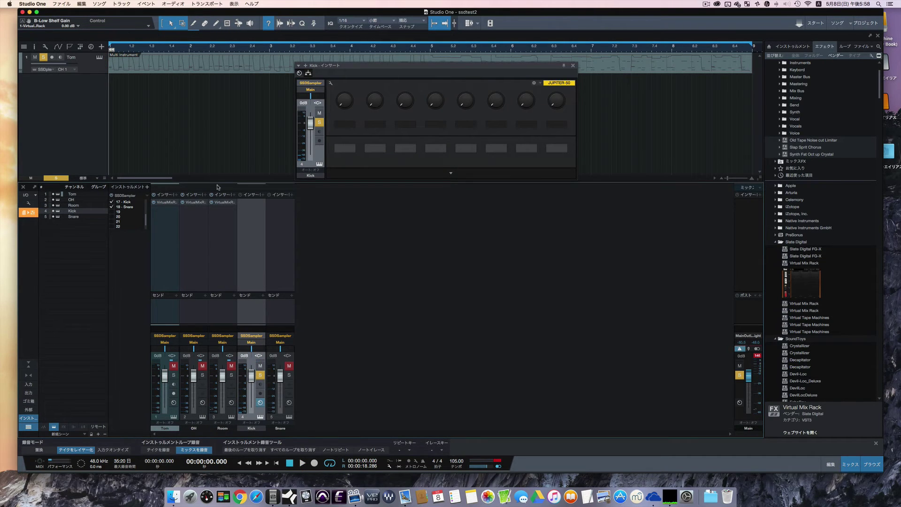
left_click_drag(224, 202, 246, 208)
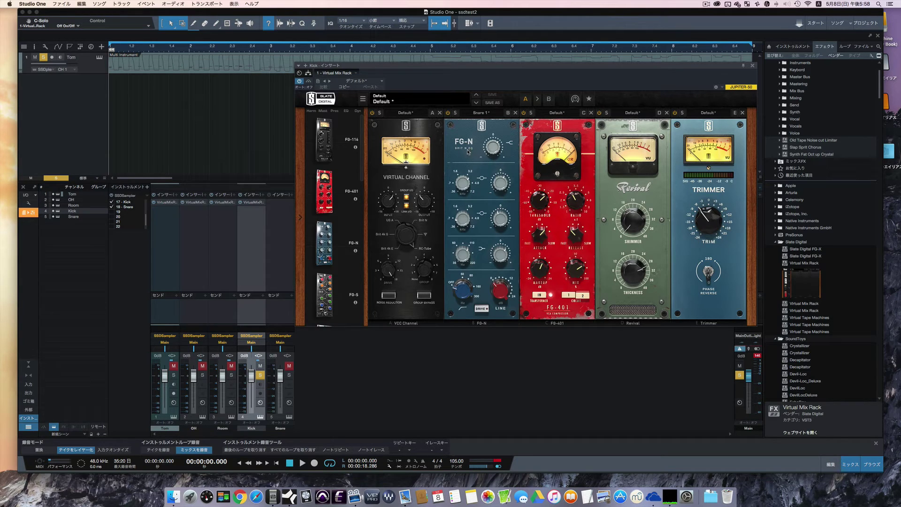
Step: During playback, set the Kick FG-N's Bell 1 frequency to 480 Hz, adjust the Bell 1 gain, and set the high-shelf gain to about +5.17 dB
key("space")
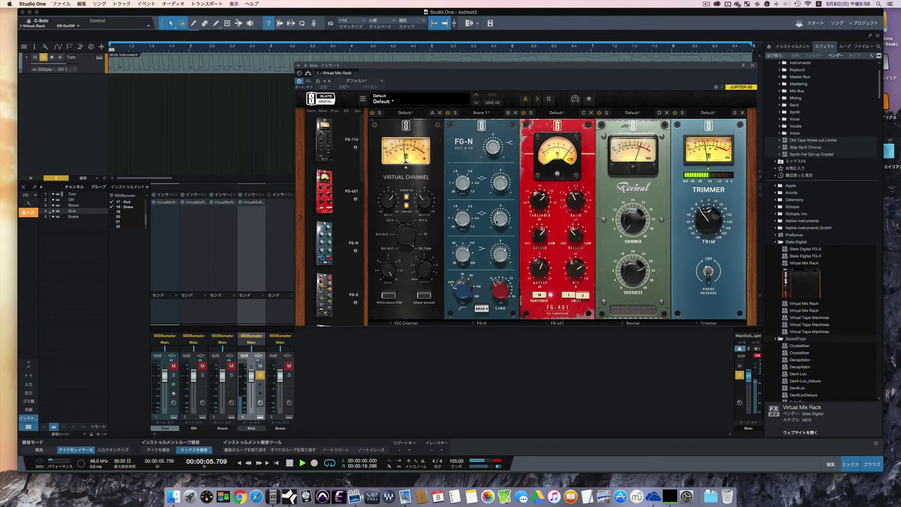
mouse_move(465, 224)
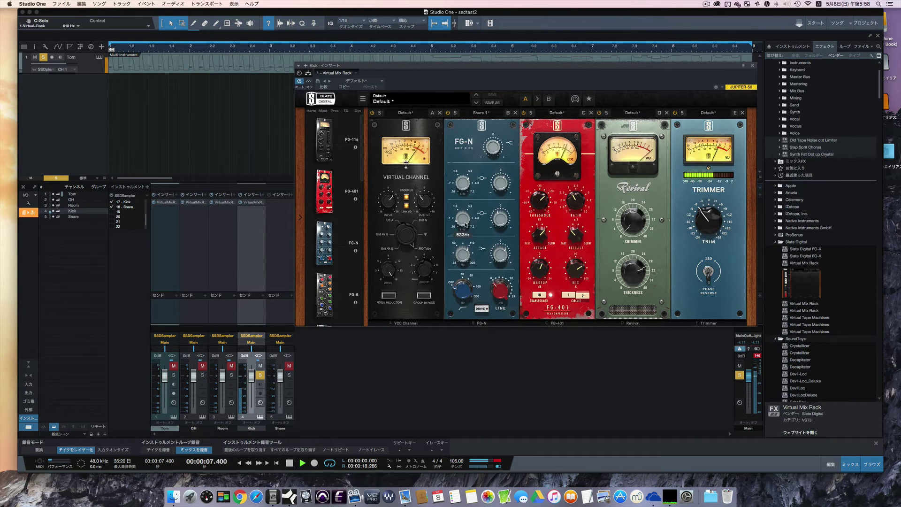
left_click_drag(465, 224, 469, 230)
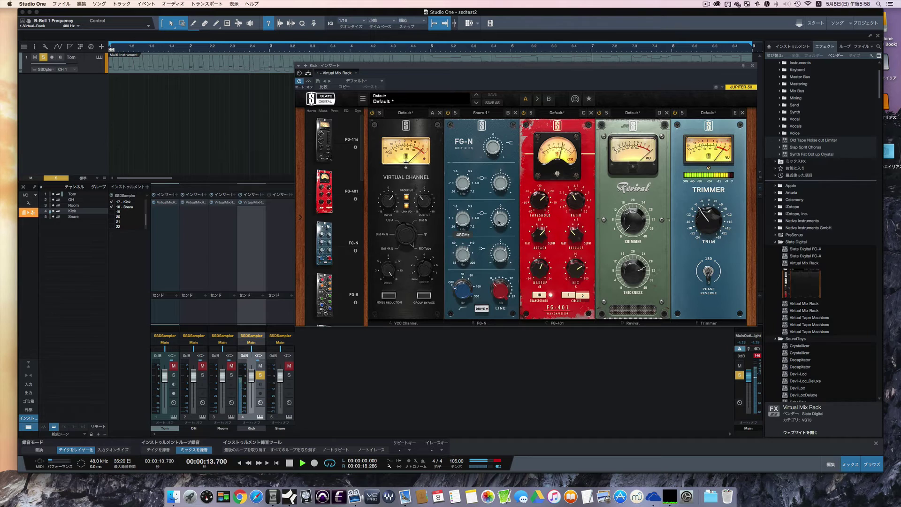
left_click_drag(500, 223, 500, 225)
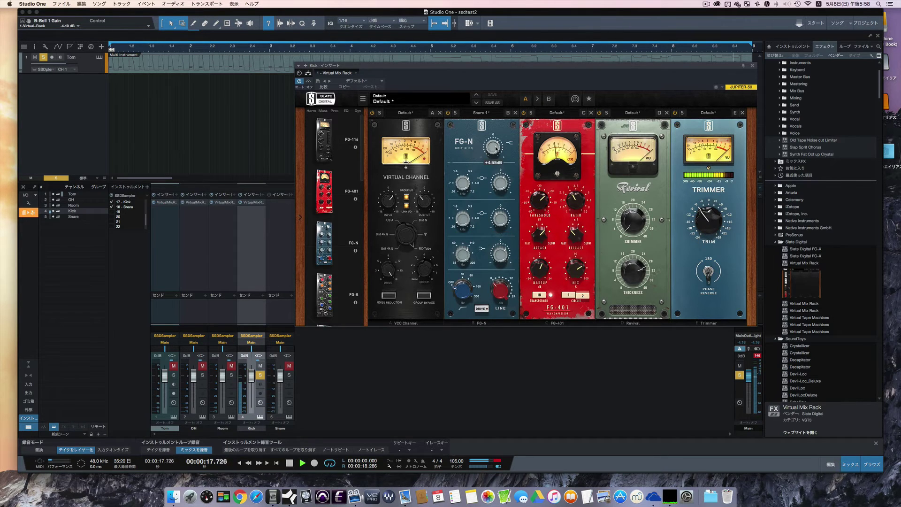
left_click_drag(496, 145, 496, 147)
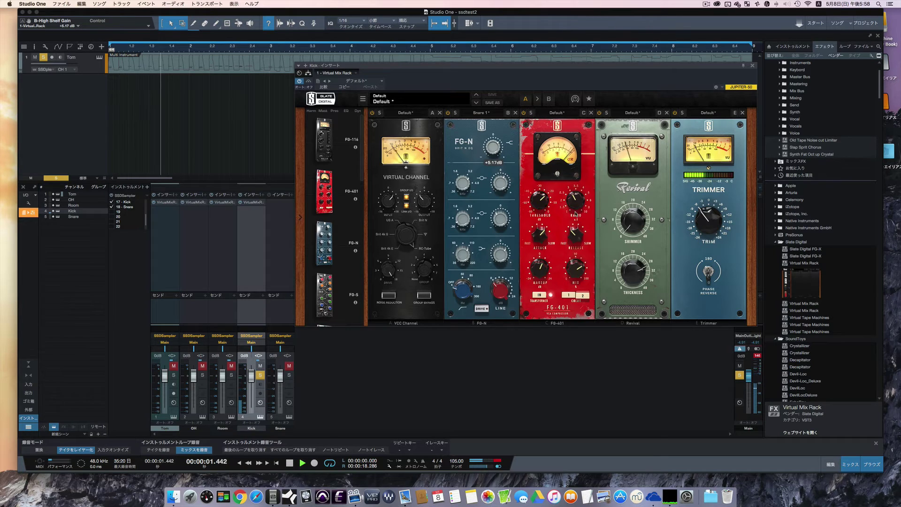
Step: Adjust the Kick FG-401's attack, with release at 1 and the mix at about 87%
left_click(548, 232)
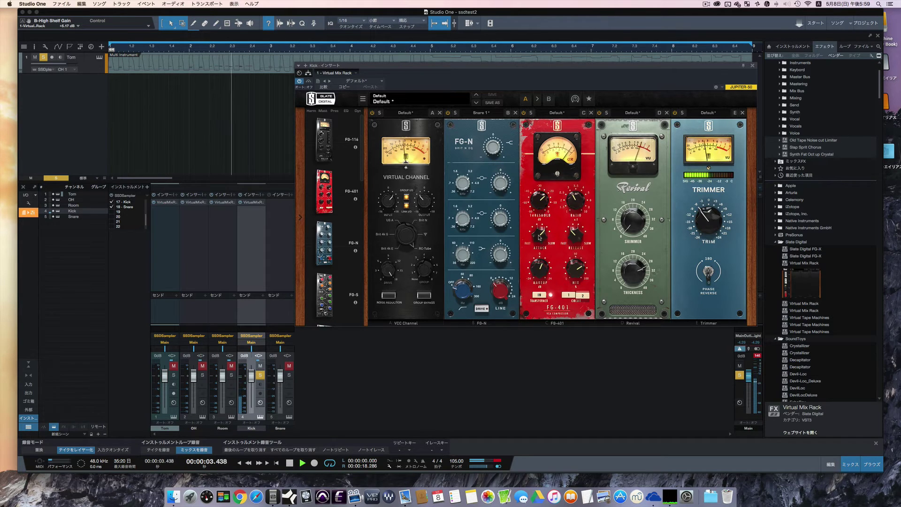
left_click(575, 234)
mouse_move(576, 271)
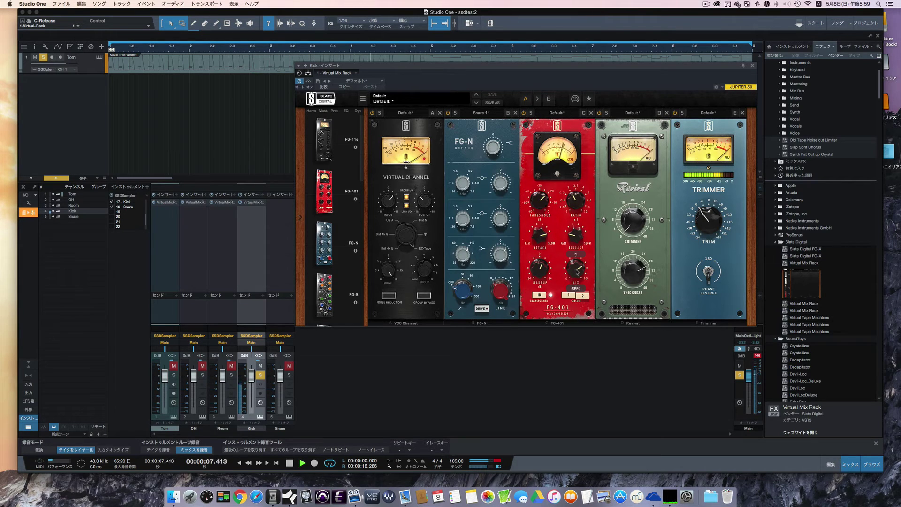
left_click_drag(576, 271, 554, 277)
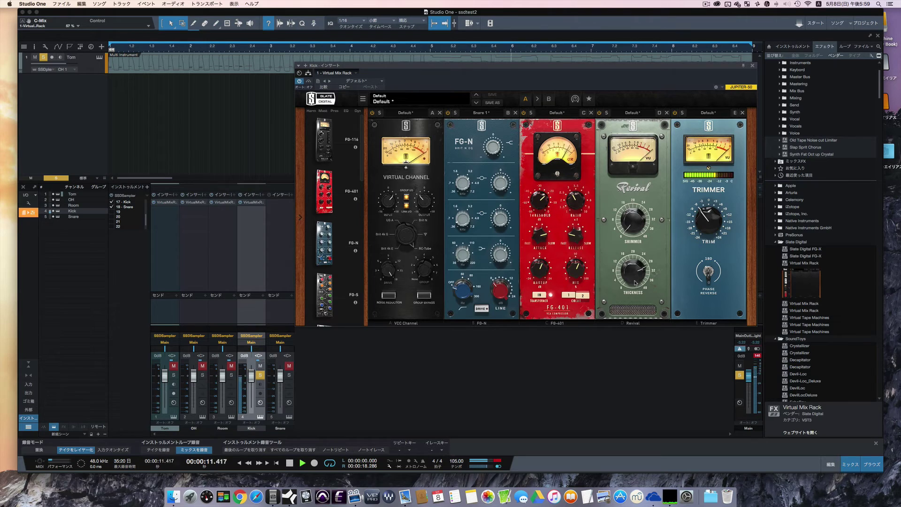
Step: Reduce the Kick Revival's Thickness to 13.0 and, with playback restarted, set the Trimmer to about -3.88 dB
left_click_drag(635, 274, 631, 306)
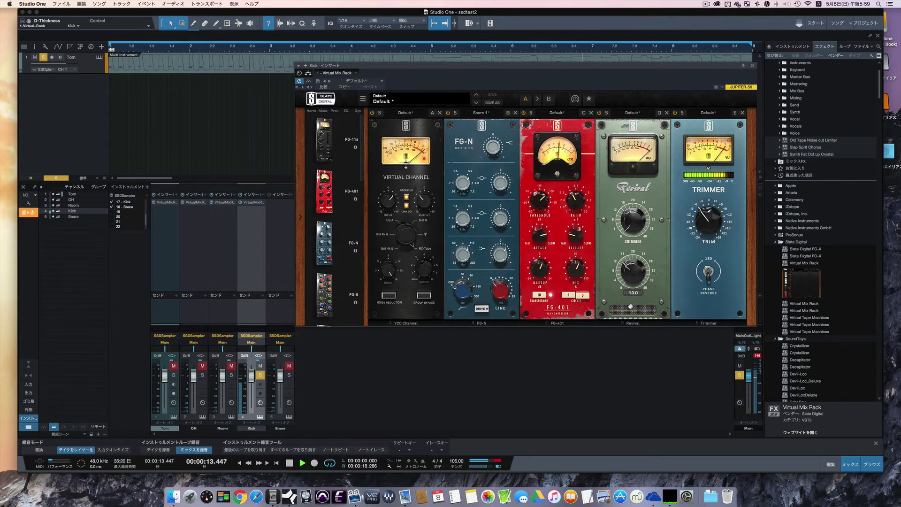
key("space")
key("space")
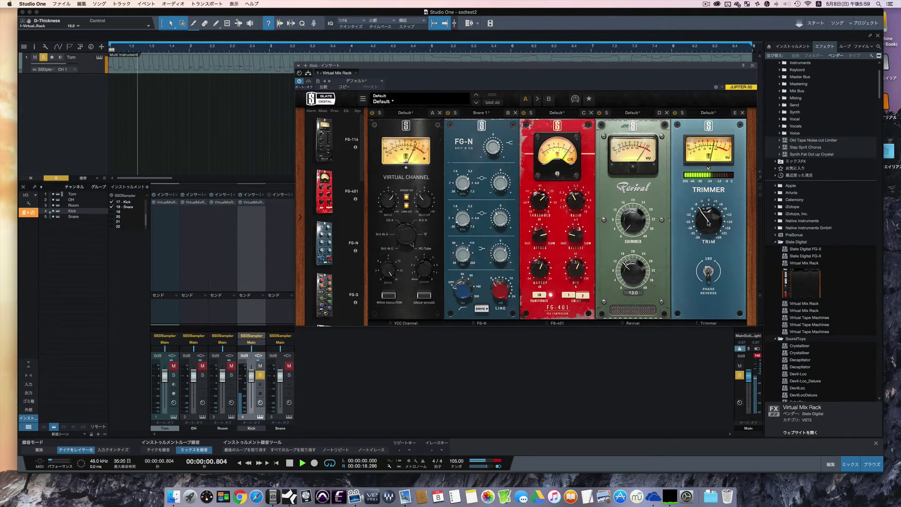
left_click_drag(709, 223, 709, 214)
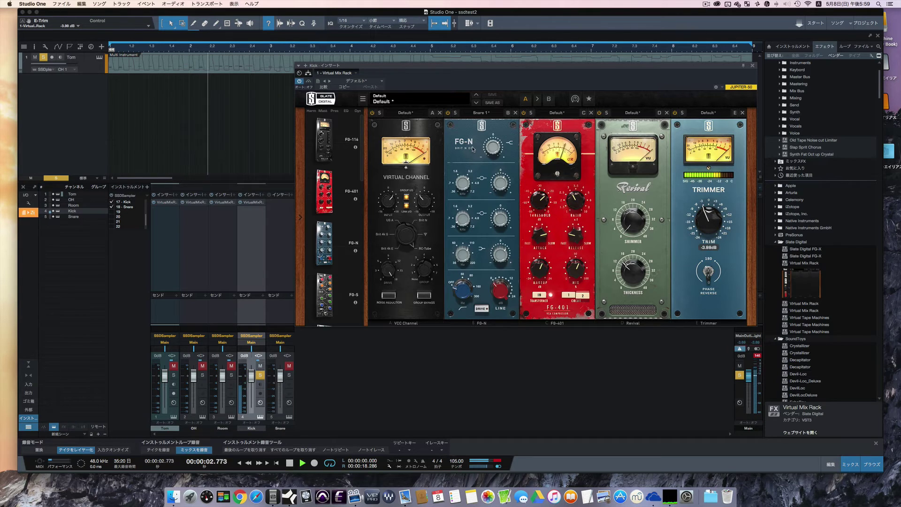
Step: Compare the Kick channel's rack bypassed and active during playback, and stop the transport
left_click(308, 82)
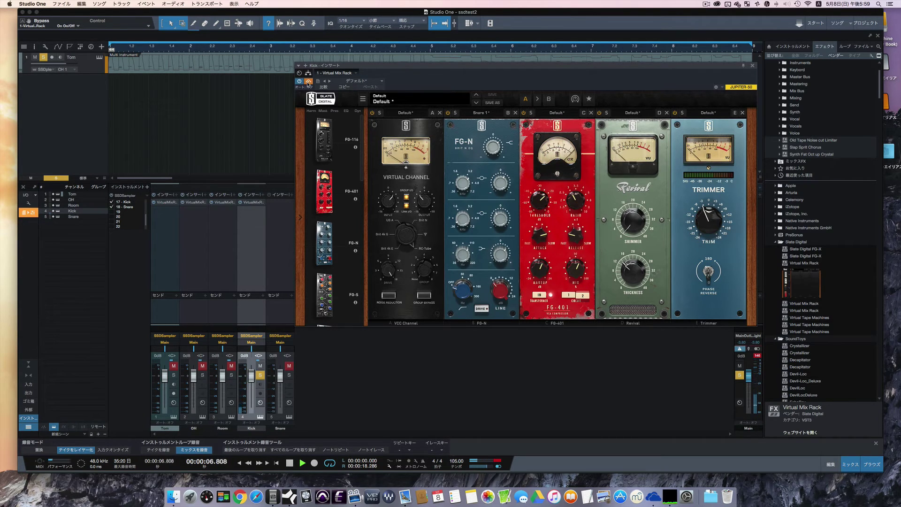
left_click(308, 81)
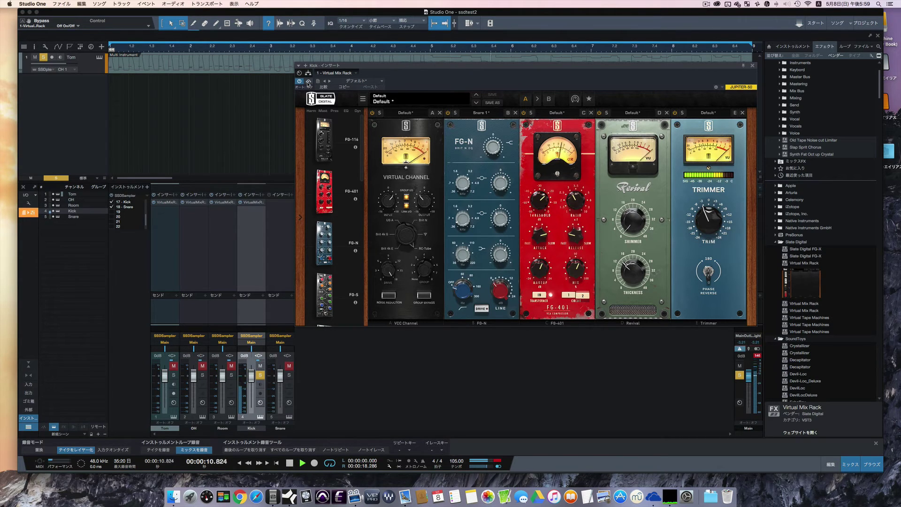
key("space")
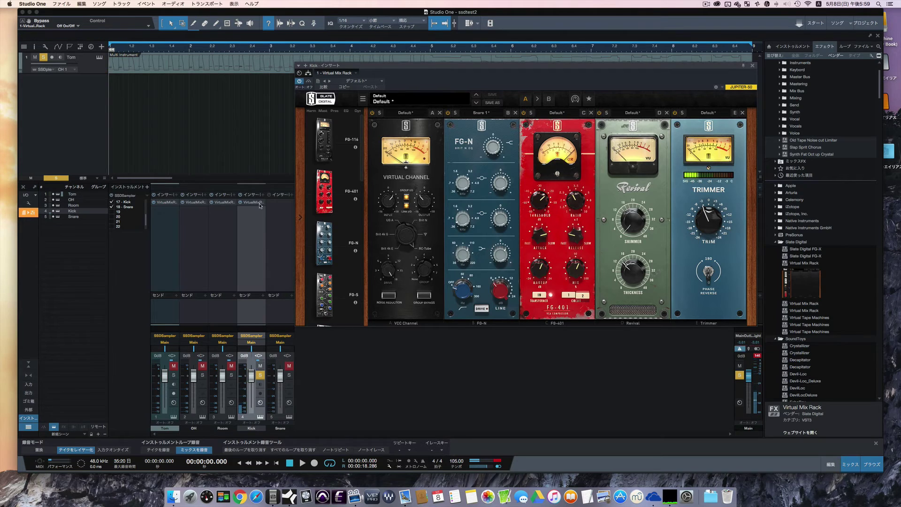
Step: Copy the Tom channel's Virtual Mix Rack to the Snare channel and start playback
left_click_drag(163, 204, 280, 212)
key("space")
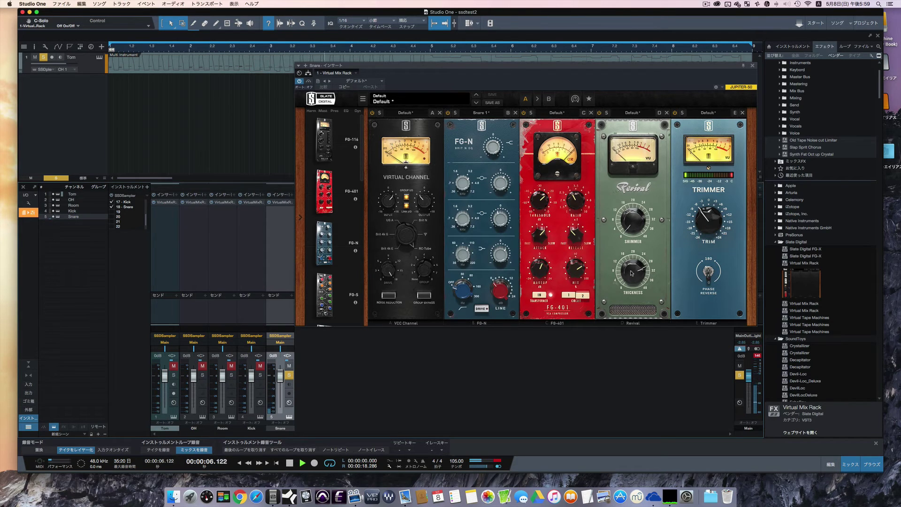
Step: Raise the Snare Revival's Thickness to 40.0 and set the FG-401's mix to about 48%
left_click(634, 212)
left_click_drag(635, 268, 636, 249)
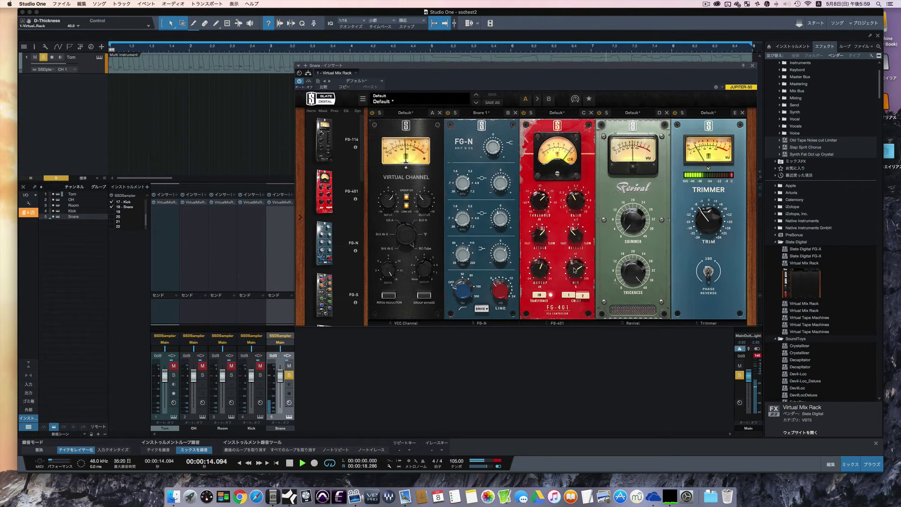
left_click_drag(574, 270, 575, 265)
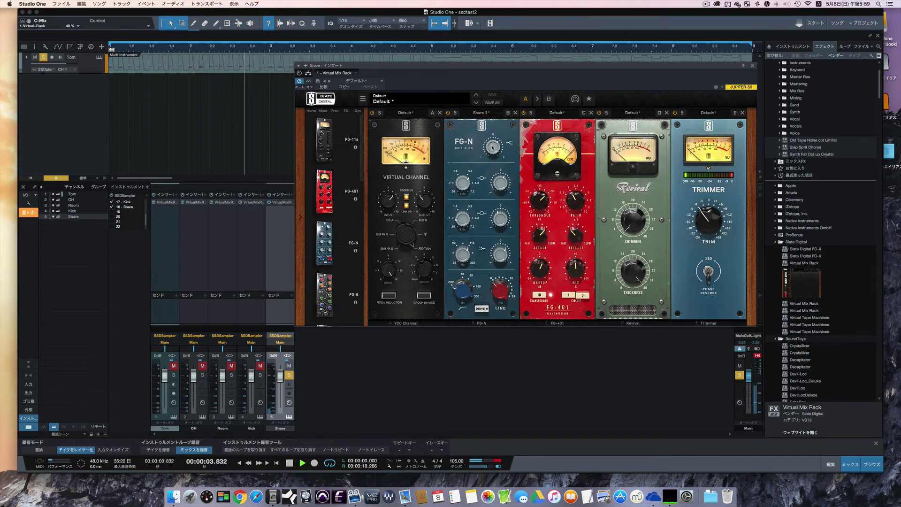
Step: Set the Snare FG-N's high-shelf gain to about +2.84 dB, adjust its Bell 2 and low-shelf gains, and stop playback
left_click_drag(492, 147, 493, 153)
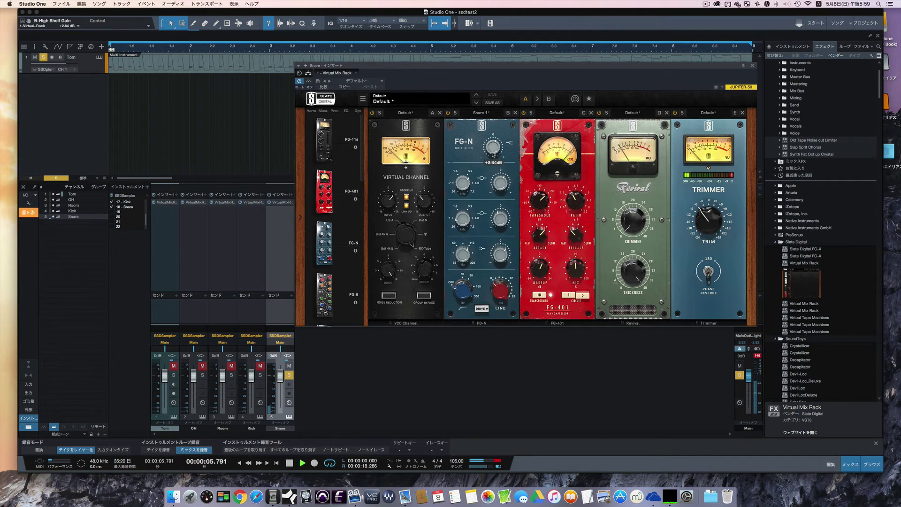
left_click_drag(499, 183, 500, 190)
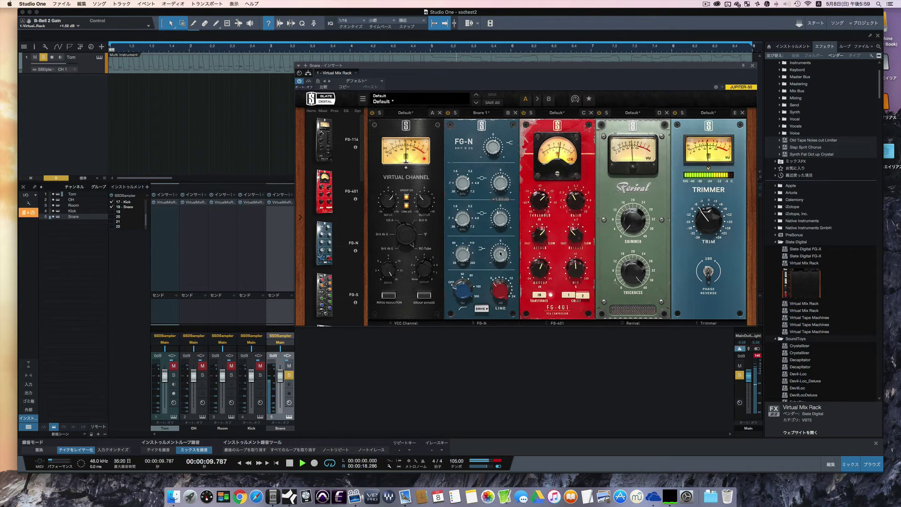
left_click_drag(501, 254, 501, 252)
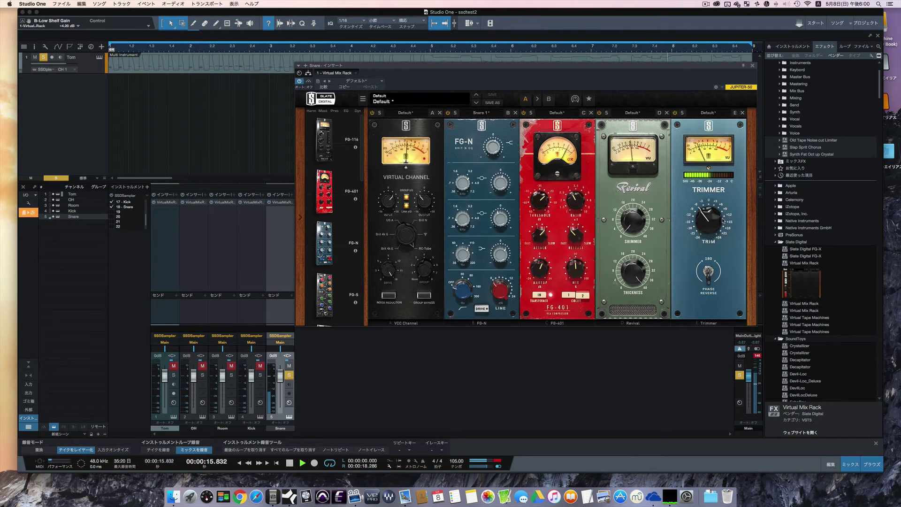
key("space")
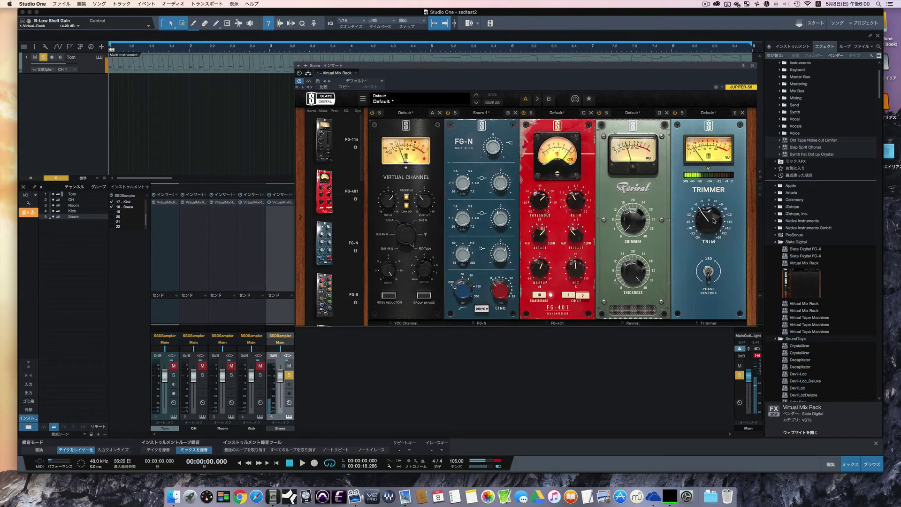
Step: Toggle the Snare rack's bypass on and back off, and set its Trim to about -4.30 dB during playback
left_click(309, 81)
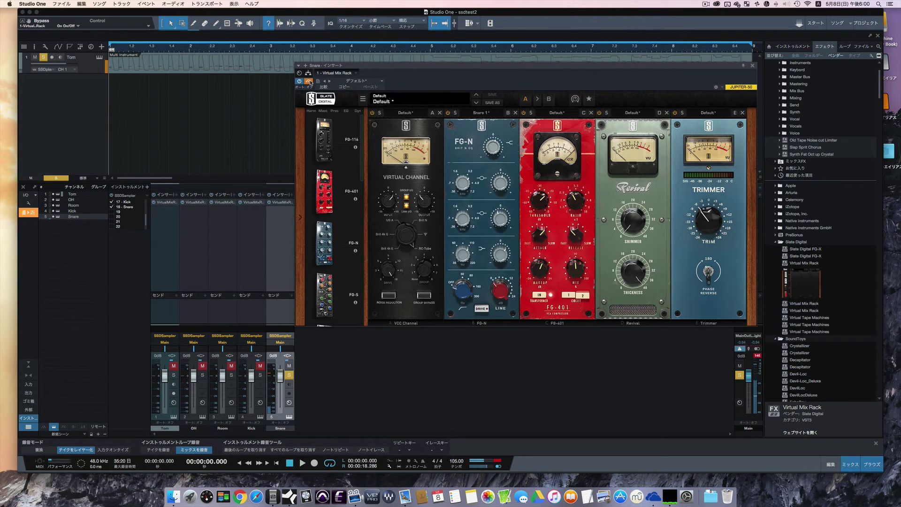
left_click(309, 81)
key("space")
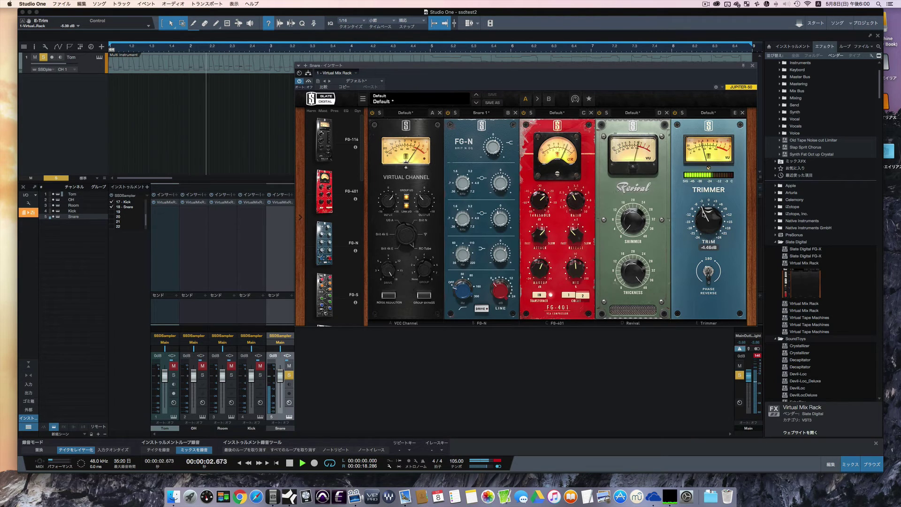
left_click_drag(702, 203, 704, 213)
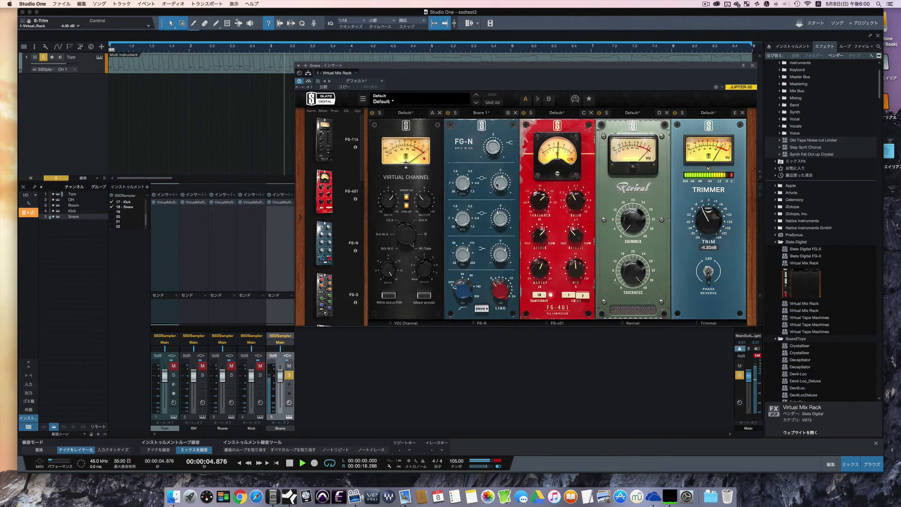
Step: Set the Snare FG-N's Bell 1 gain to about -2.6 dB and its low shelf to about +5.91 dB at 148 Hz
left_click(500, 220)
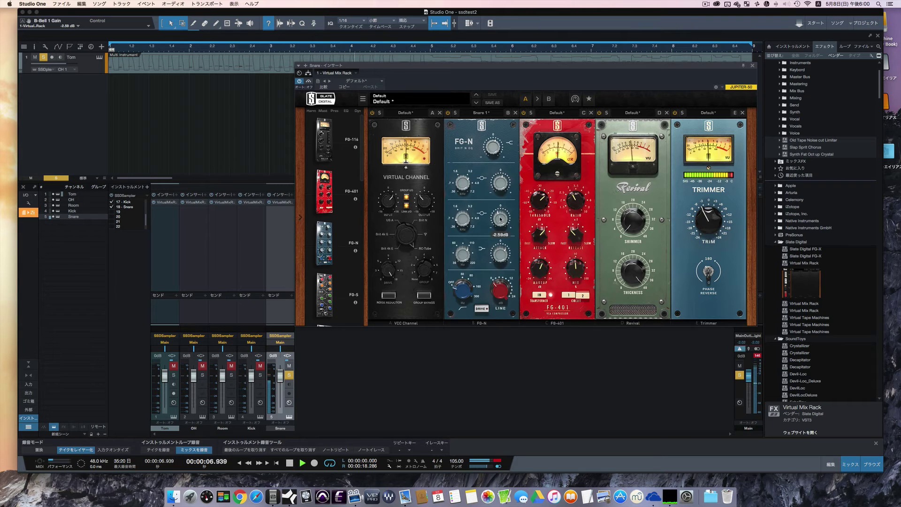
left_click(501, 251)
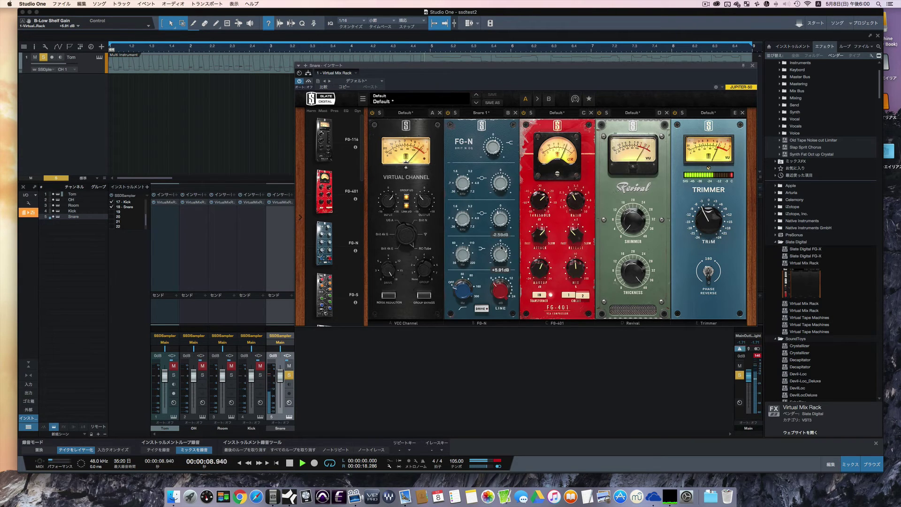
left_click(460, 249)
key("space")
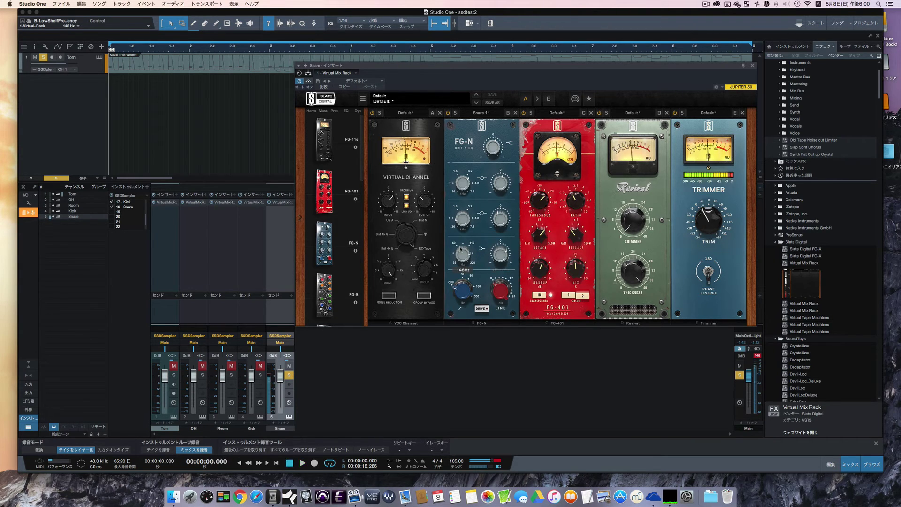
Step: While auditioning the Snare, set the FG-401's make-up gain to about +8.25 dB and the Trimmer to about -5.81 dB
key("space")
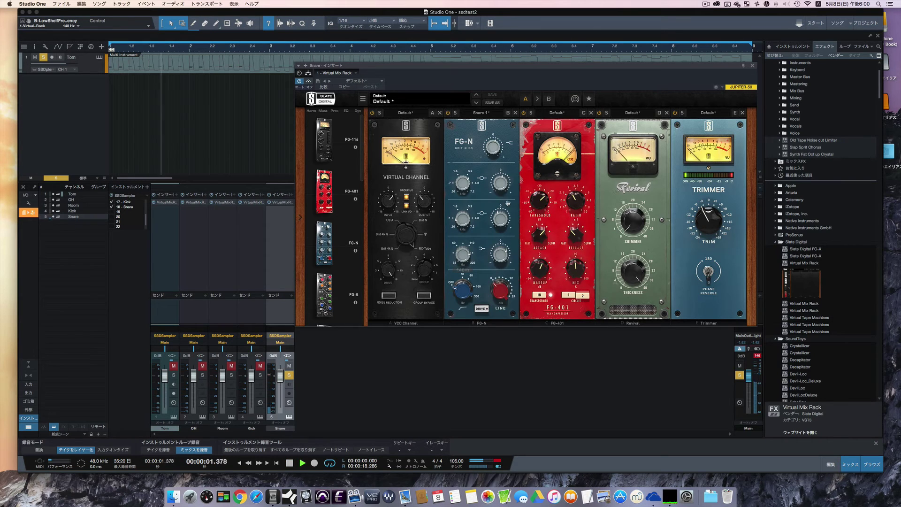
left_click(389, 203)
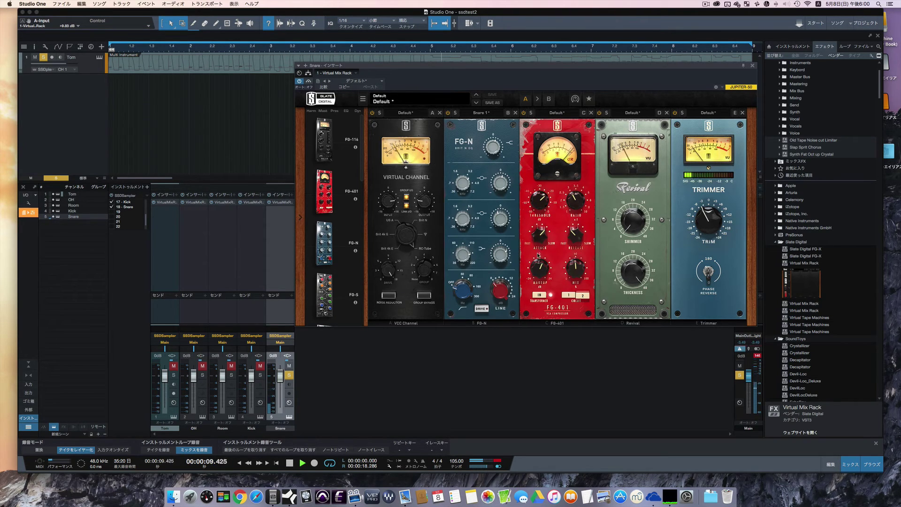
left_click(538, 264)
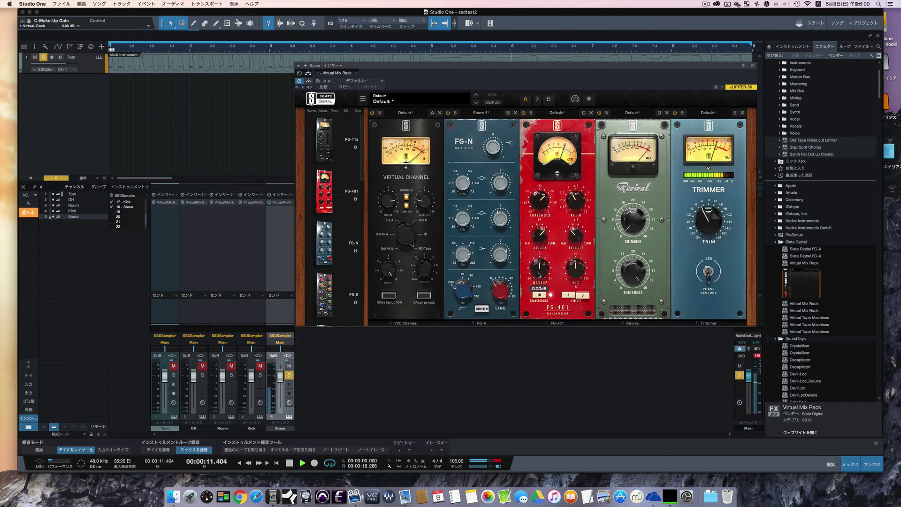
left_click_drag(539, 274, 540, 260)
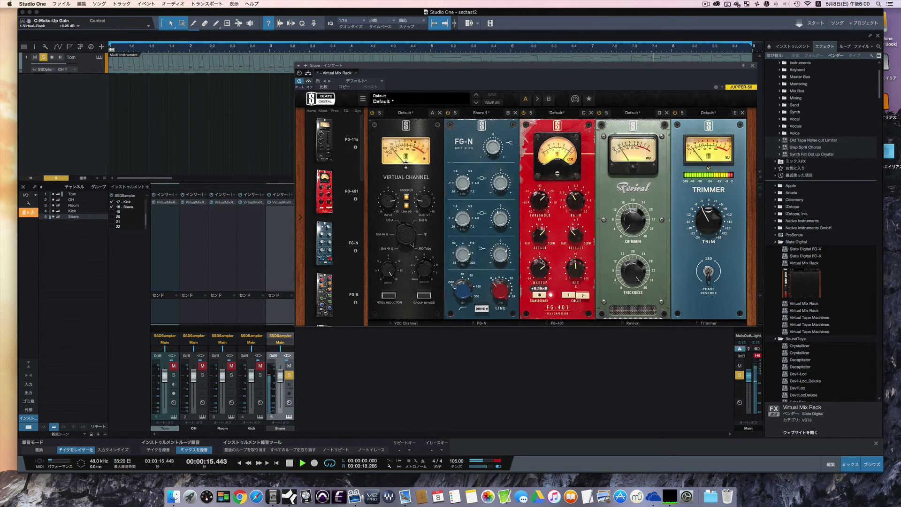
left_click_drag(709, 219, 709, 230)
key("space")
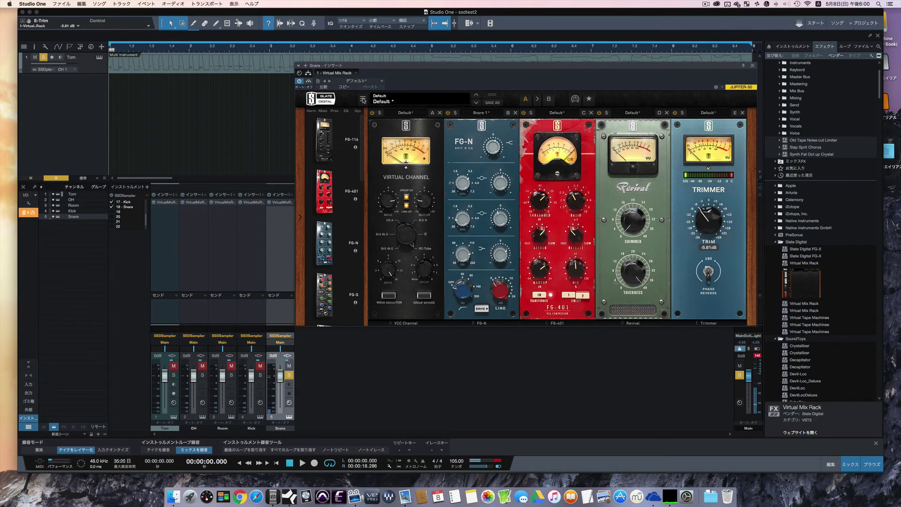
Step: Compare the Snare with its Virtual Mix Rack bypassed and active during playback, and close the plug-in window
left_click(309, 81)
key("space")
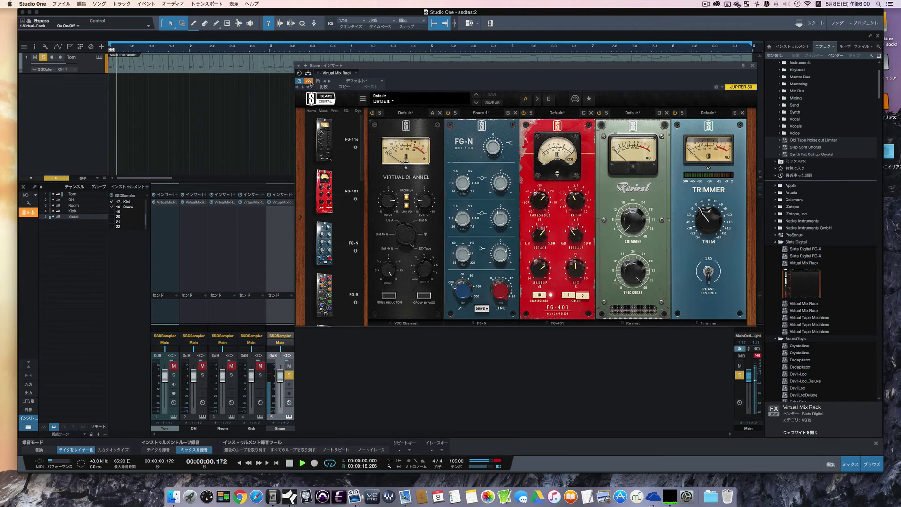
left_click(308, 82)
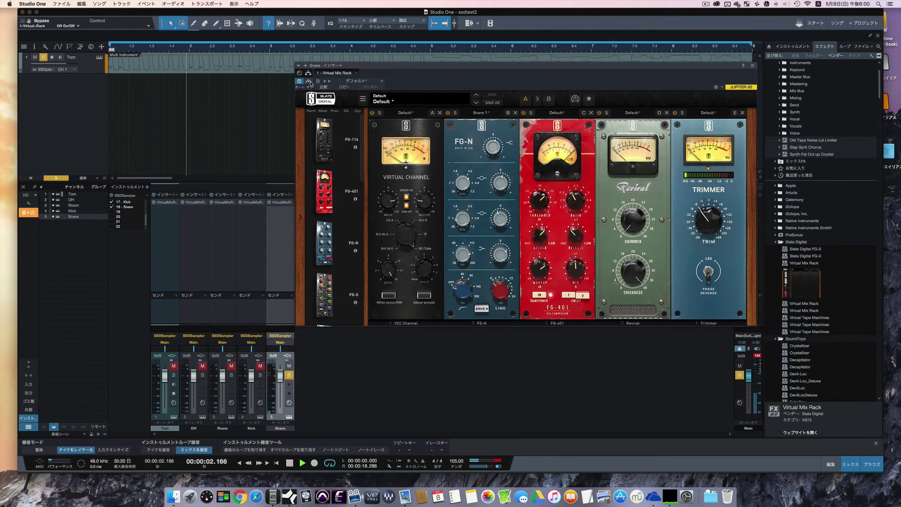
key("space")
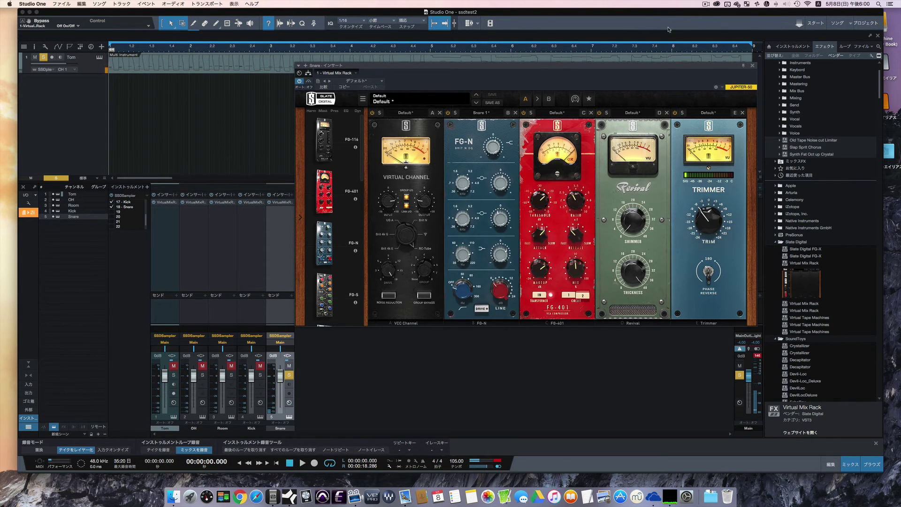
left_click(752, 67)
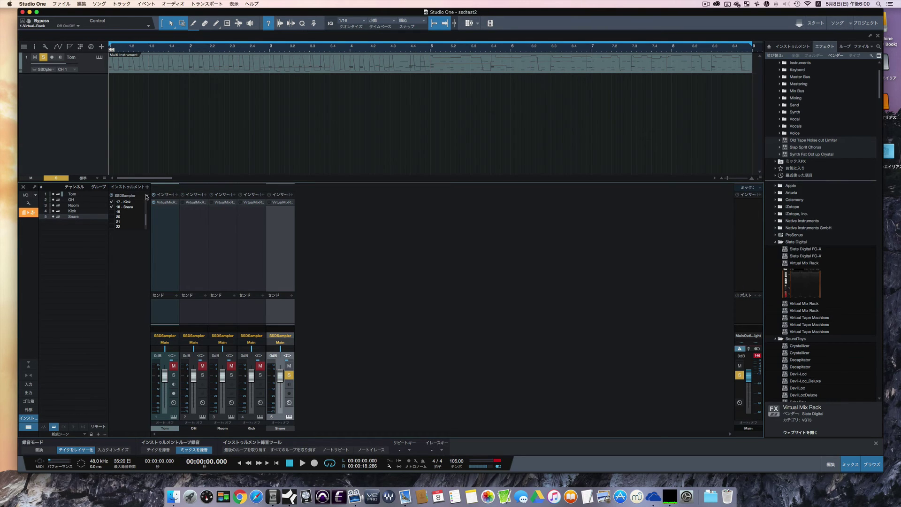
Step: Play the soloed Snare channel briefly, stop playback, and turn off its solo
key("space")
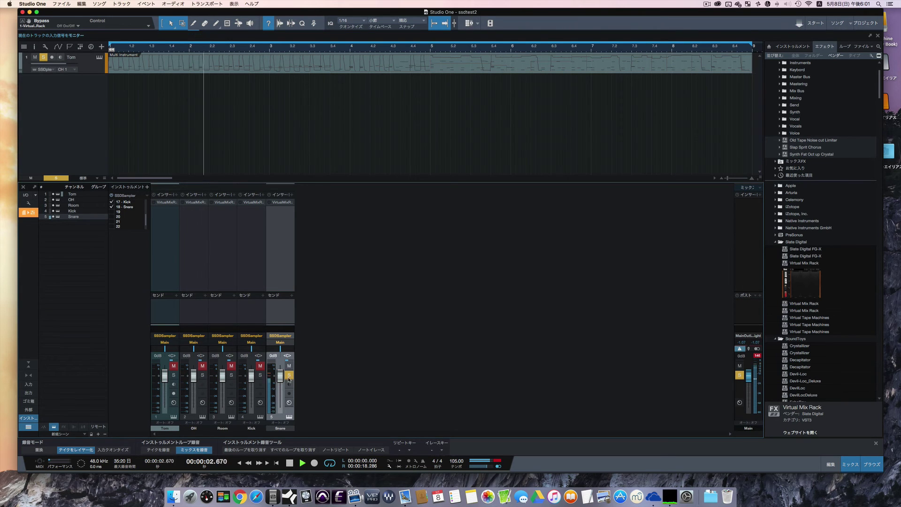
key("space")
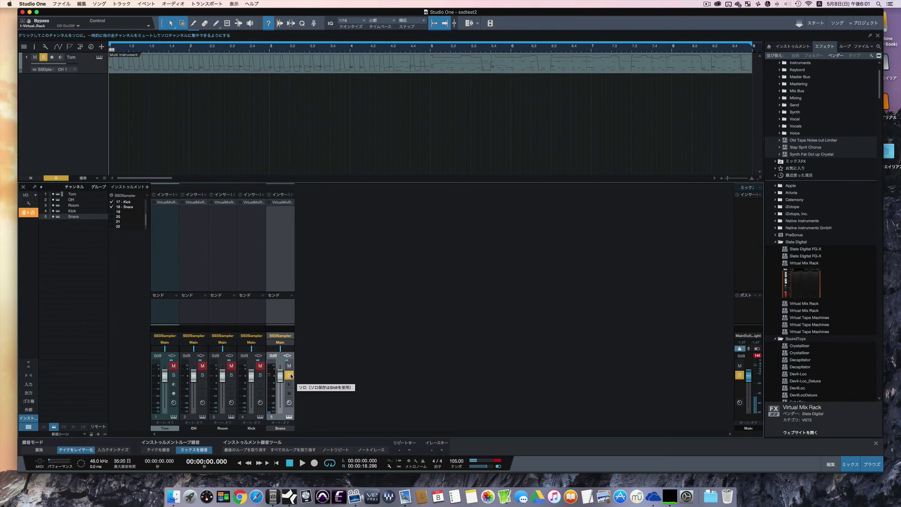
left_click(289, 375)
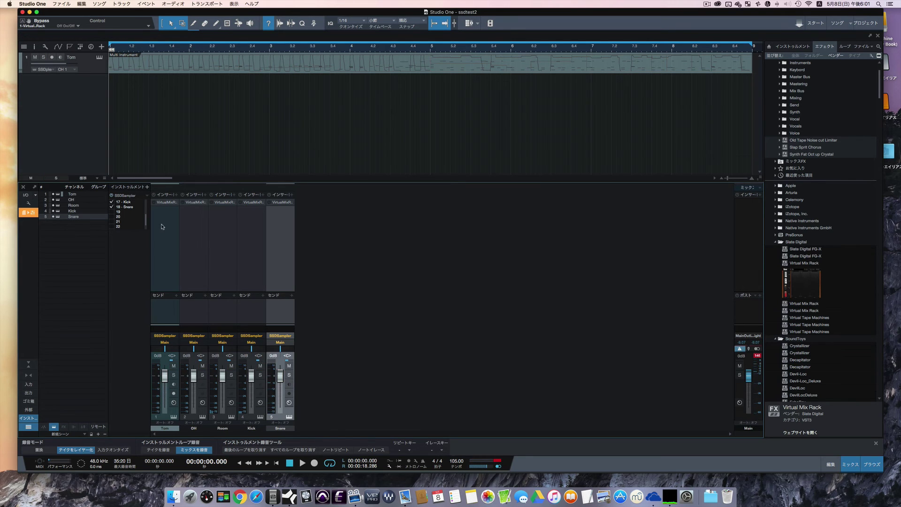
Step: Balance the full drum kit during playback with the Snare fader at about -3.5 dB, Room at +1.2 dB and Kick at about -0.6 dB
key("space")
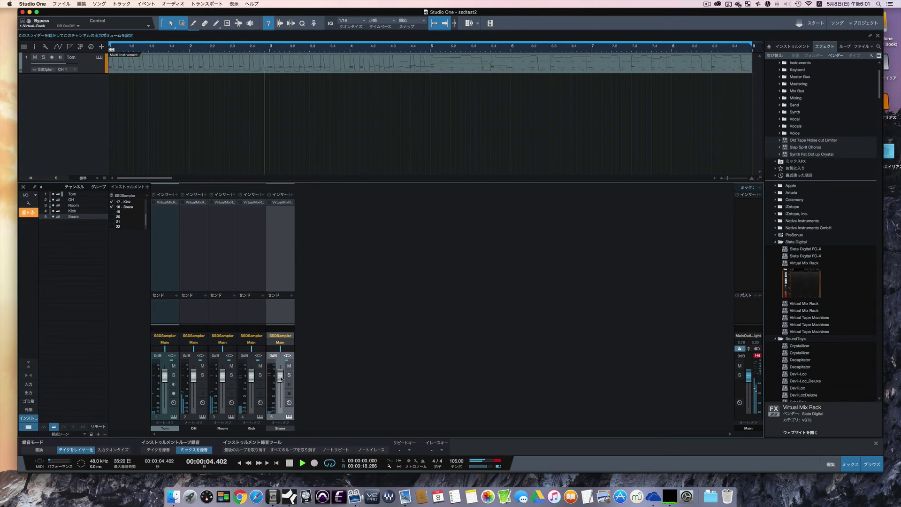
left_click_drag(280, 376, 282, 383)
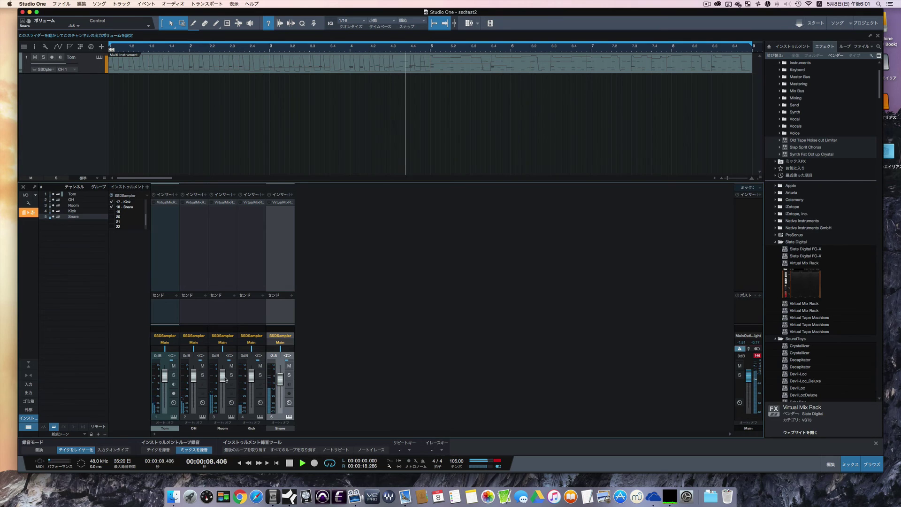
left_click_drag(225, 379, 226, 378)
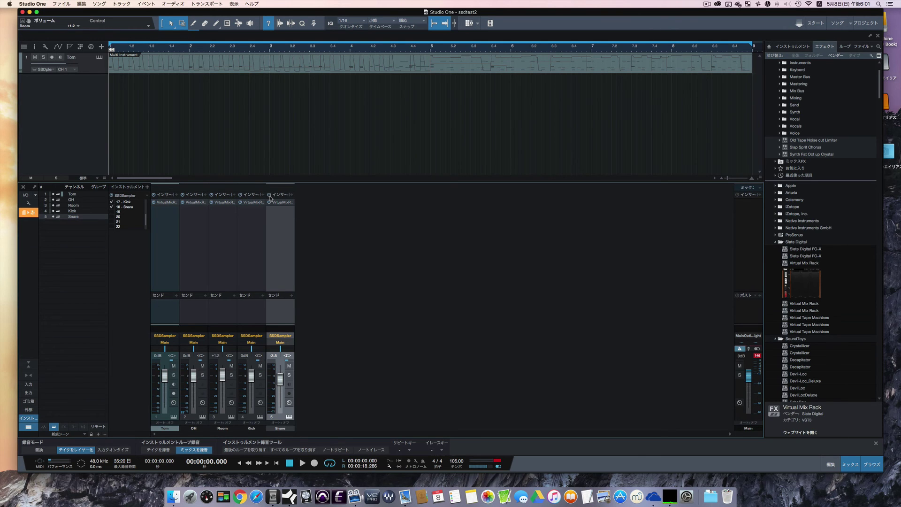
key("space")
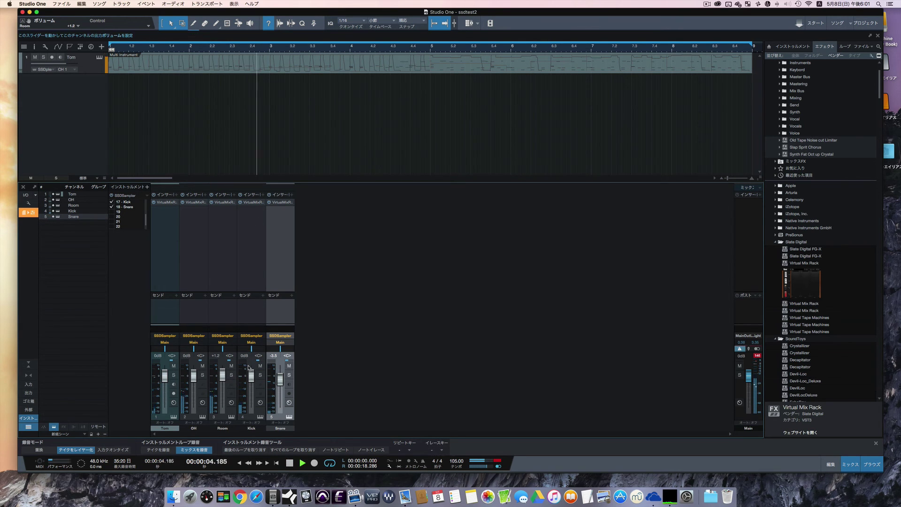
left_click_drag(251, 373, 251, 374)
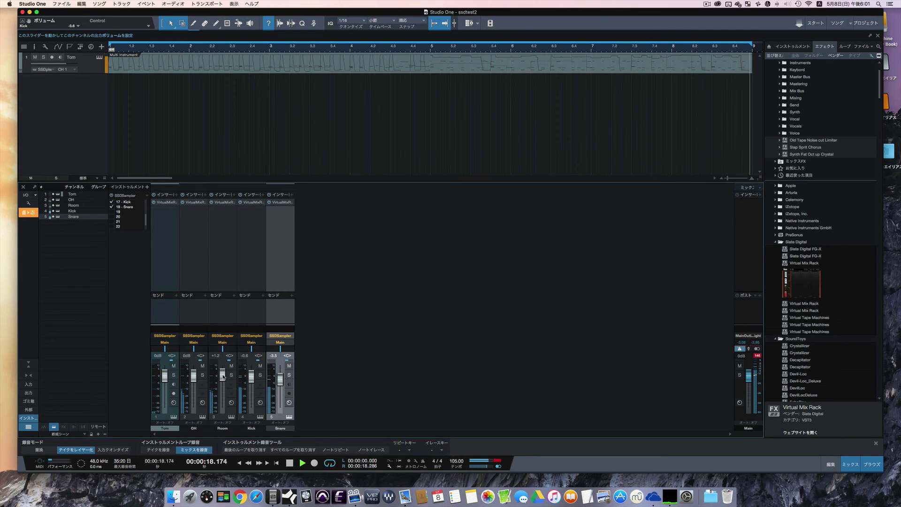
key("space")
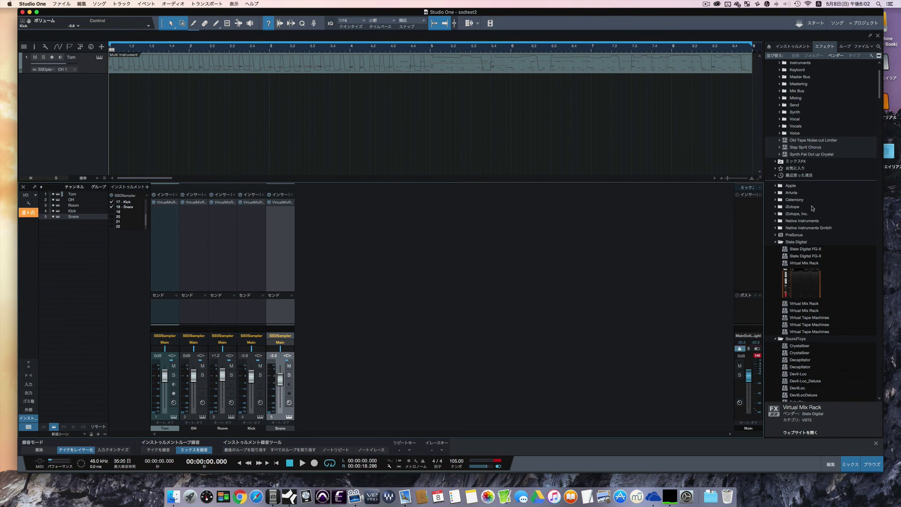
Step: Insert Slate Digital's Virtual Mix Rack on the Main output channel
scroll(812, 208, "up", 3)
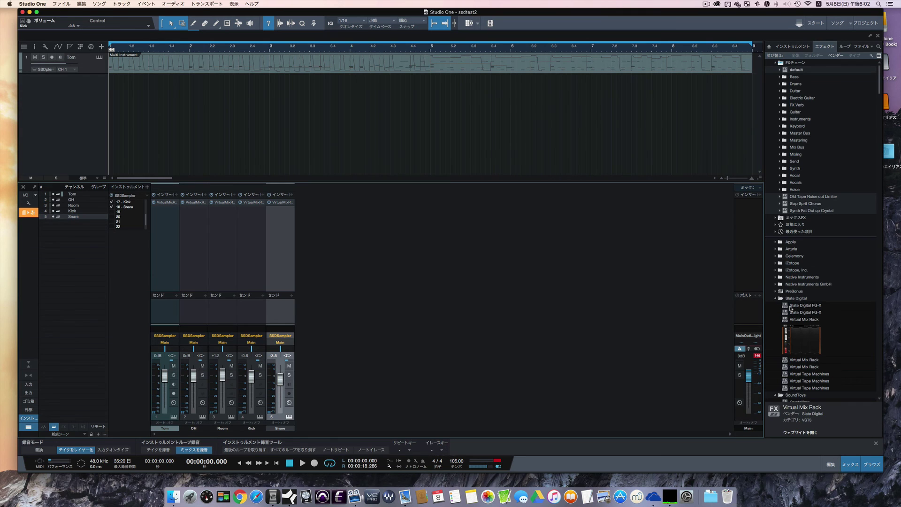
scroll(791, 308, "down", 15)
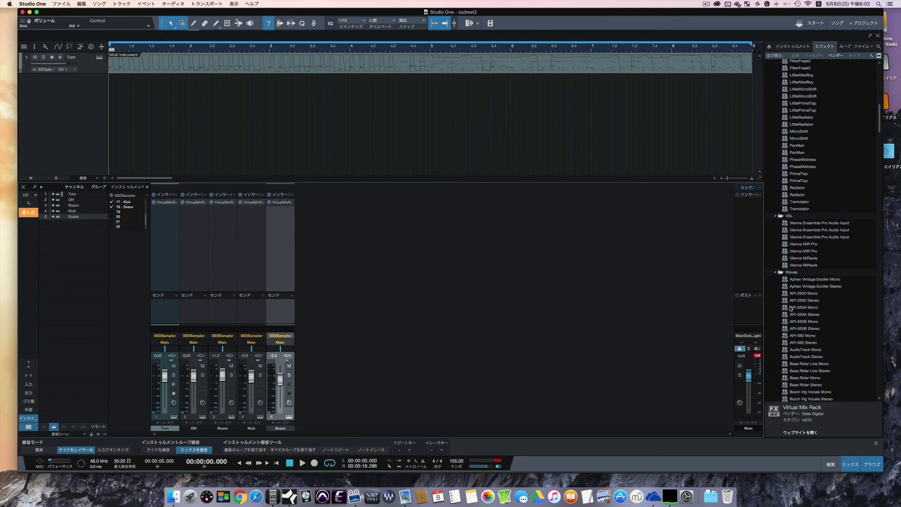
scroll(791, 308, "down", 1)
scroll(791, 309, "up", 10)
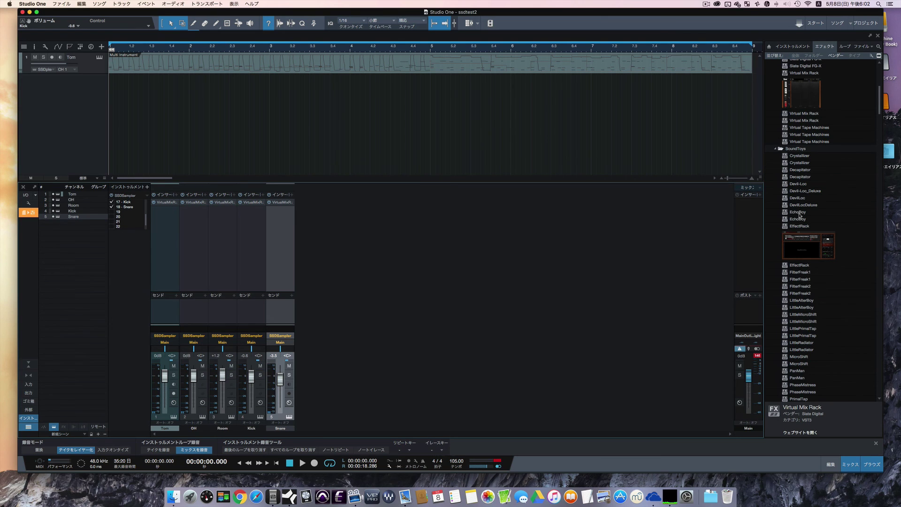
scroll(801, 210, "up", 15)
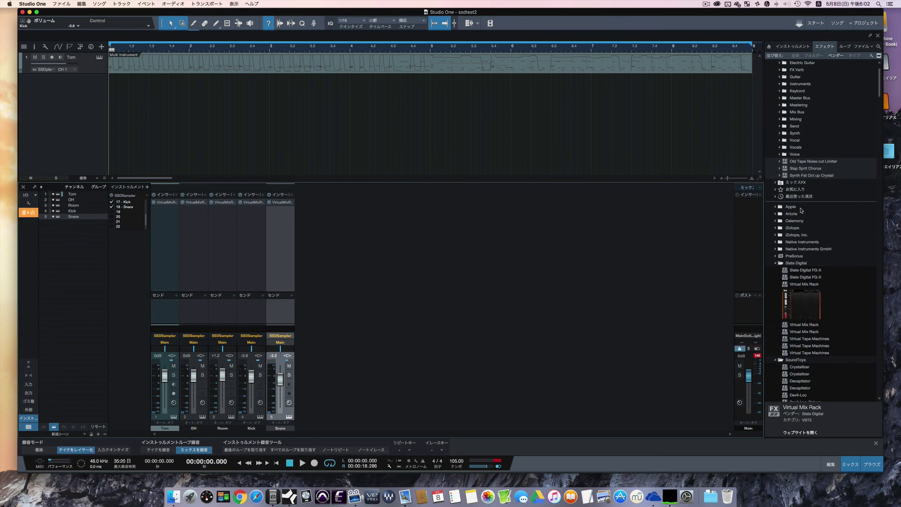
left_click_drag(800, 308, 748, 219)
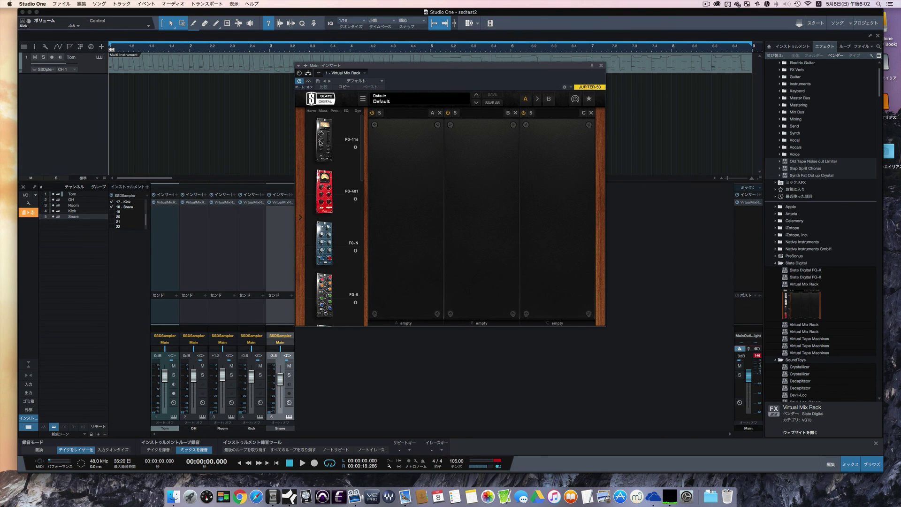
Step: Load an FG-116 compressor into the Main rack's first slot with the Drum Buss Parallel Smack preset and audition the full kit
left_click_drag(321, 141, 405, 186)
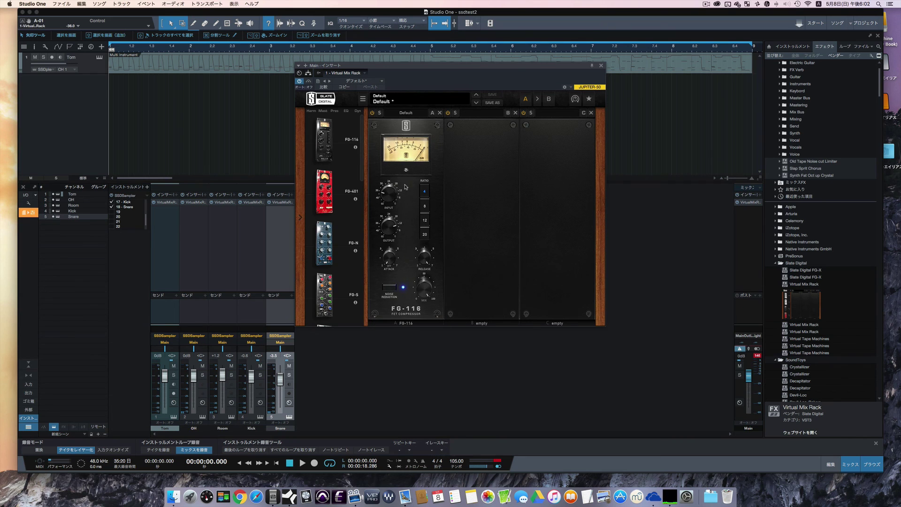
key("space")
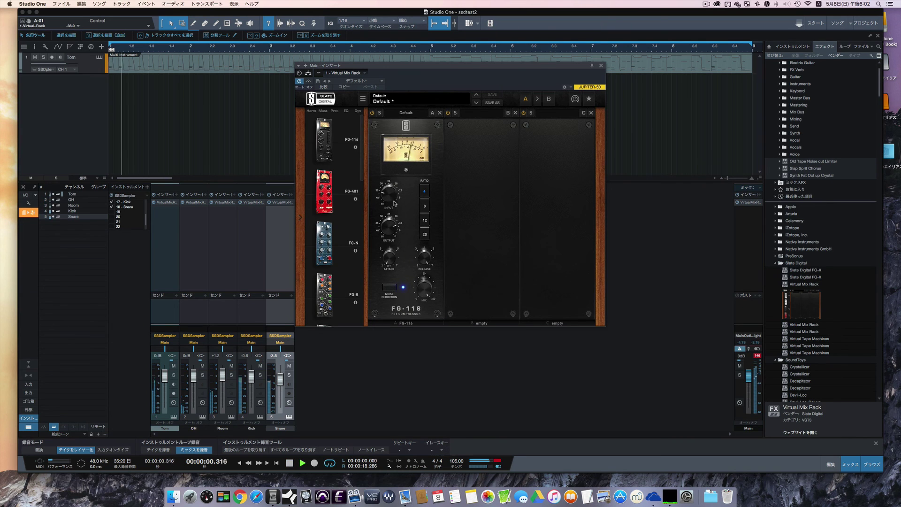
left_click(406, 113)
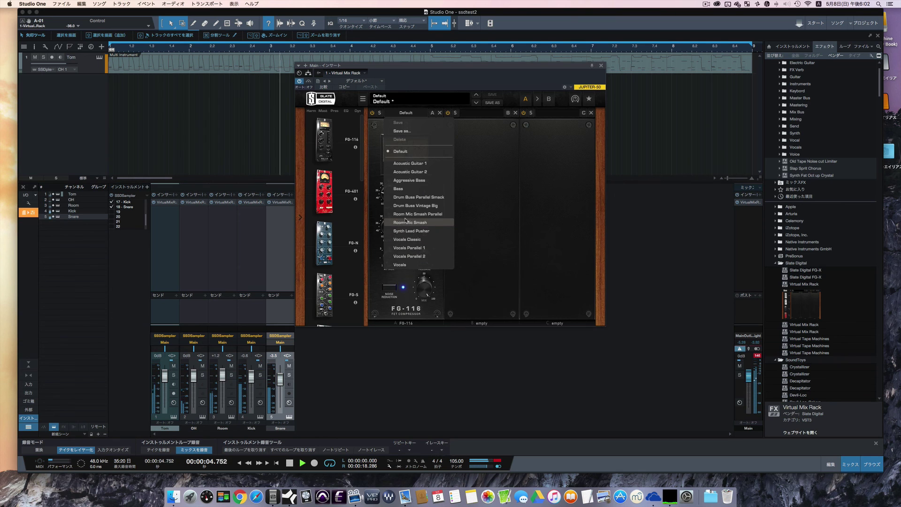
left_click(409, 197)
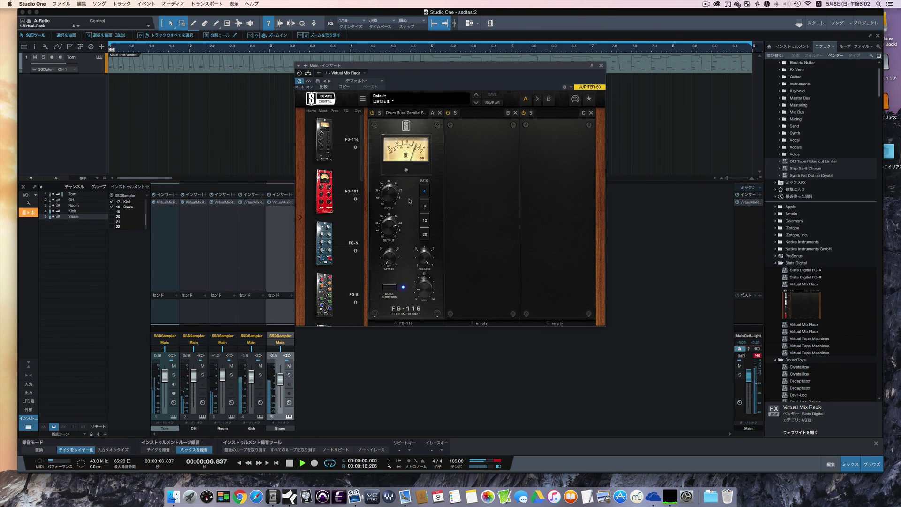
key("space")
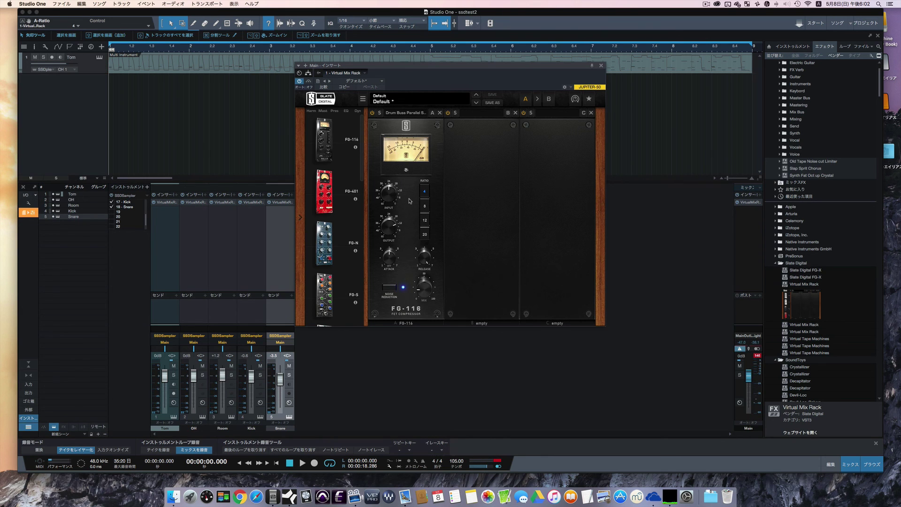
key("space")
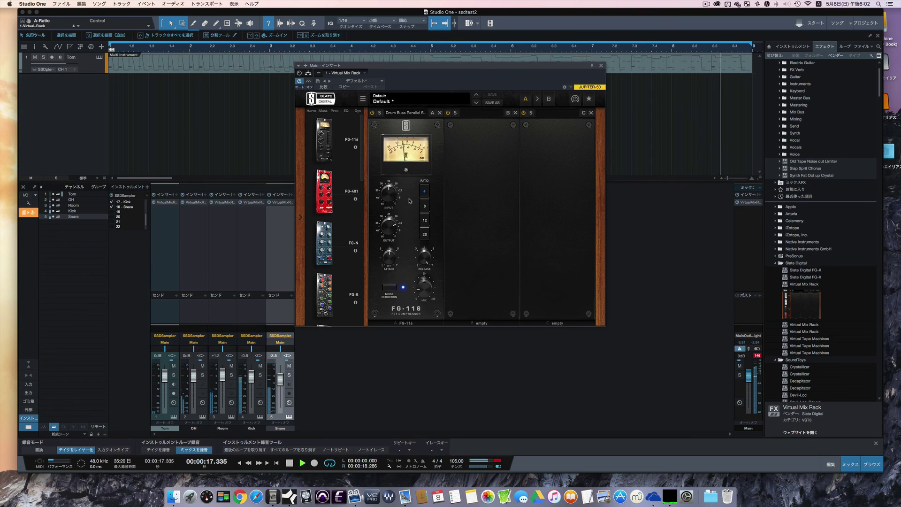
key("space")
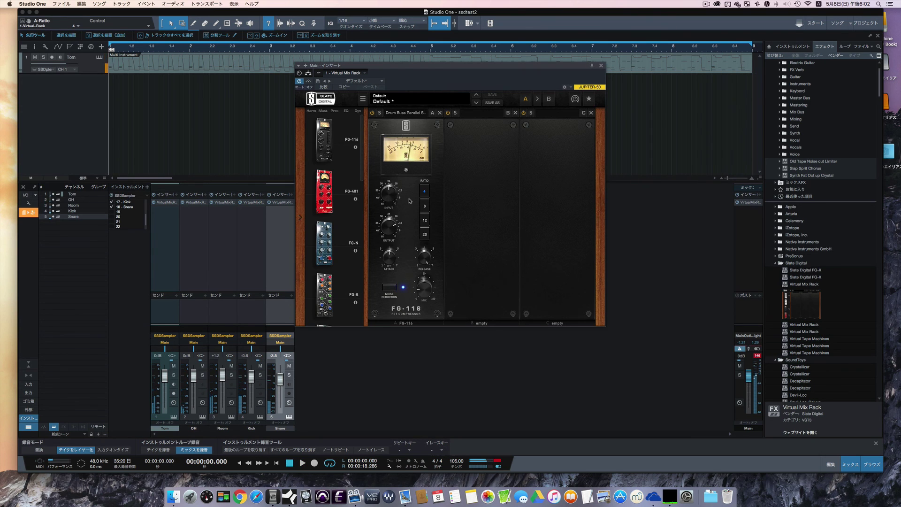